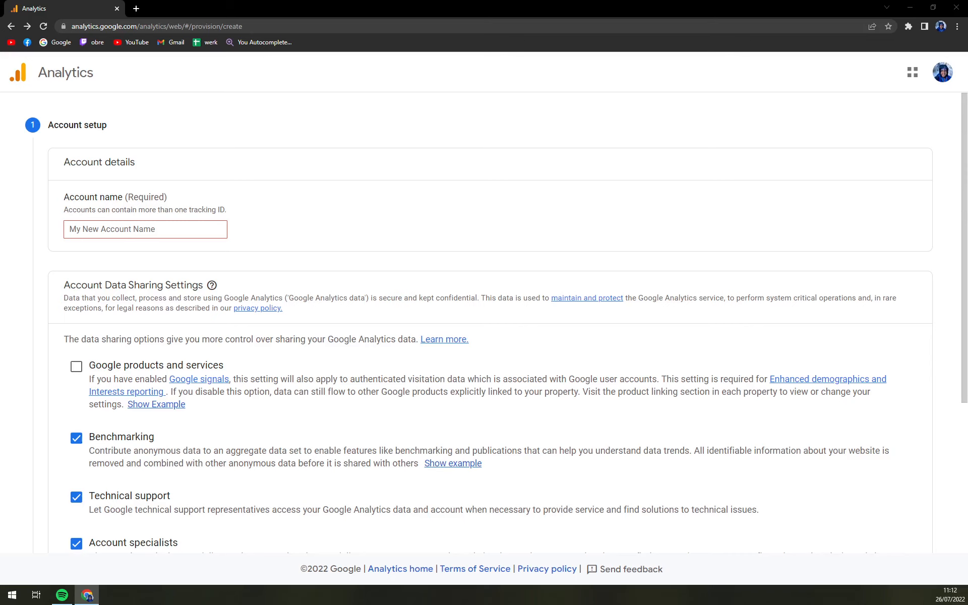
scroll(274, 152, down, 5)
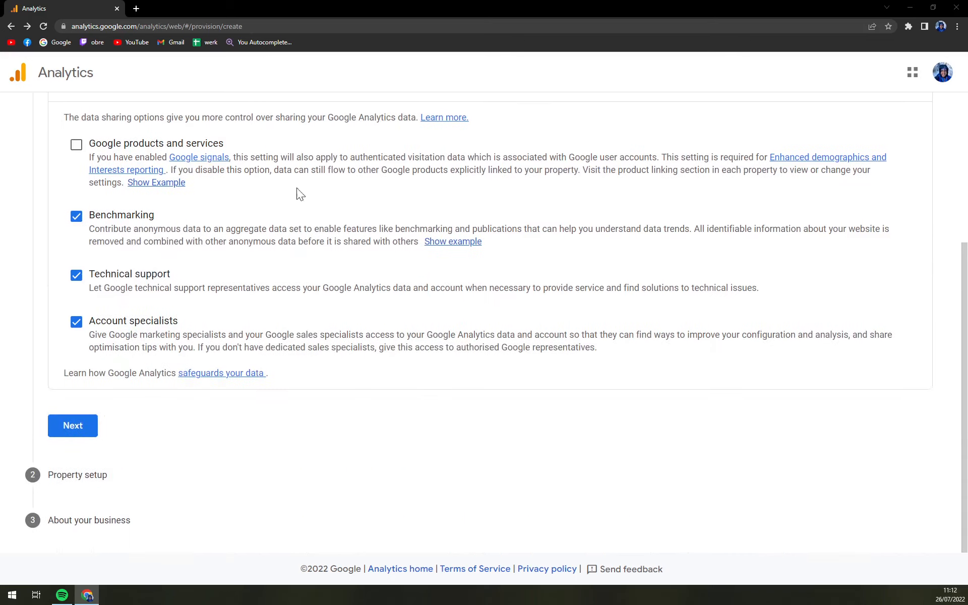
scroll(301, 193, up, 5)
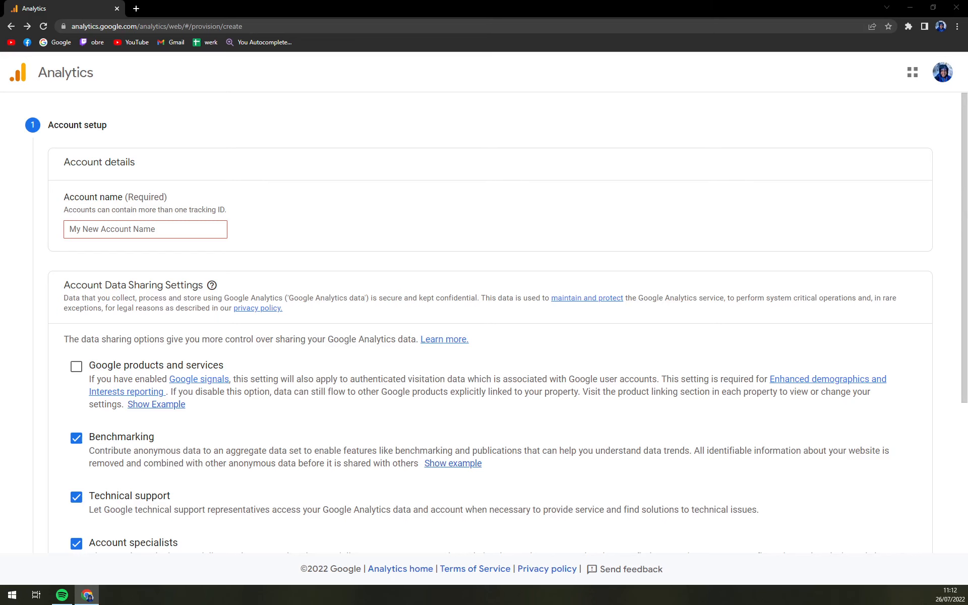
drag(242, 11, 552, 10)
scroll(374, 260, down, 4)
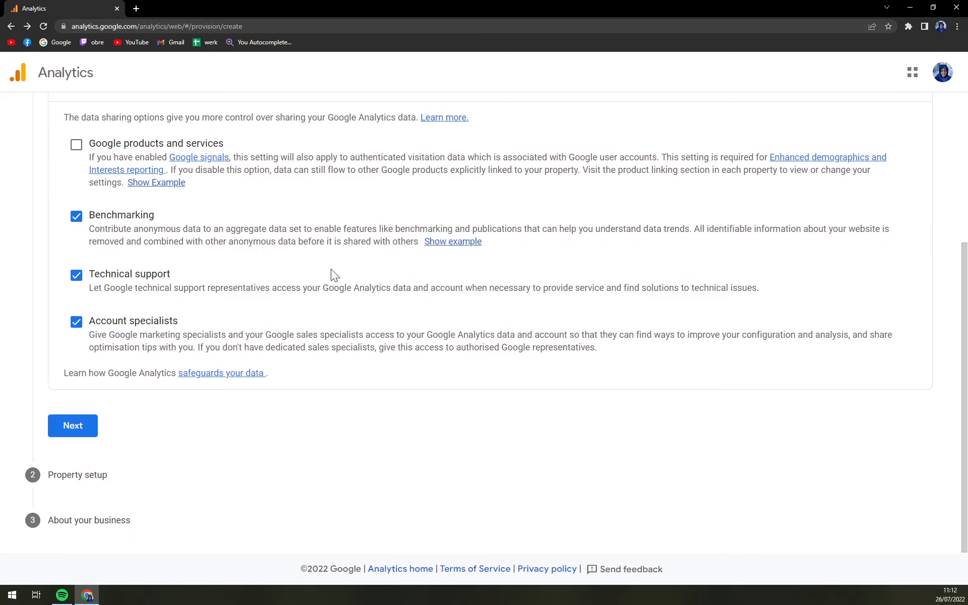
scroll(303, 282, up, 4)
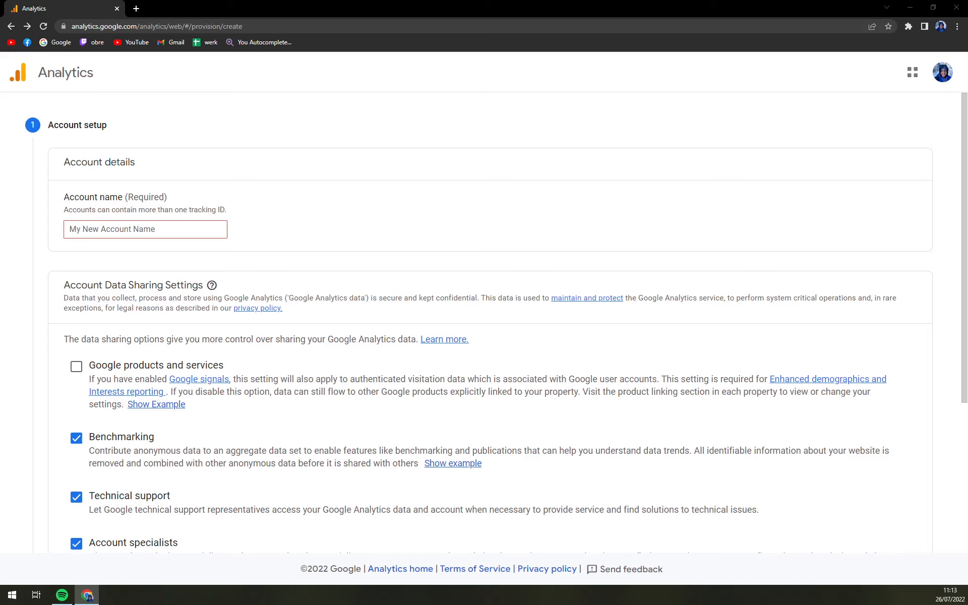
Name the account mktutorials, keep the default data sharing settings and continue to the property setup.
click(214, 230)
text(mktutorials)
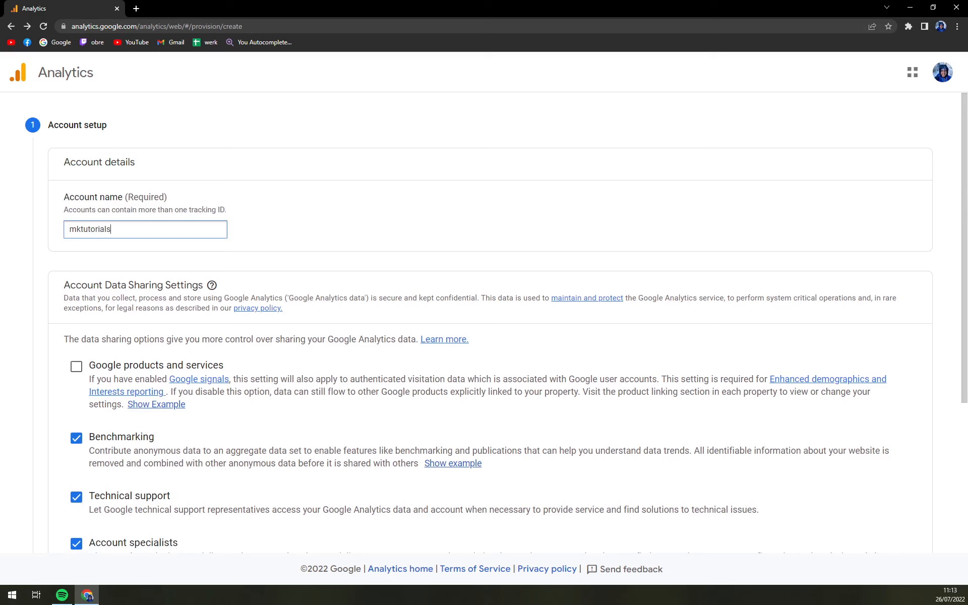
scroll(251, 275, down, 1)
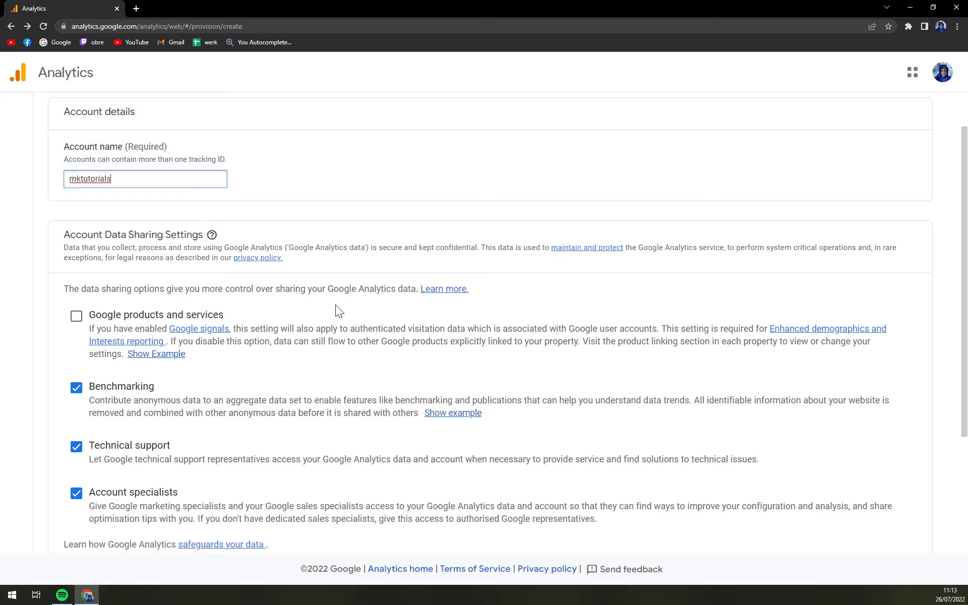
scroll(419, 310, down, 1)
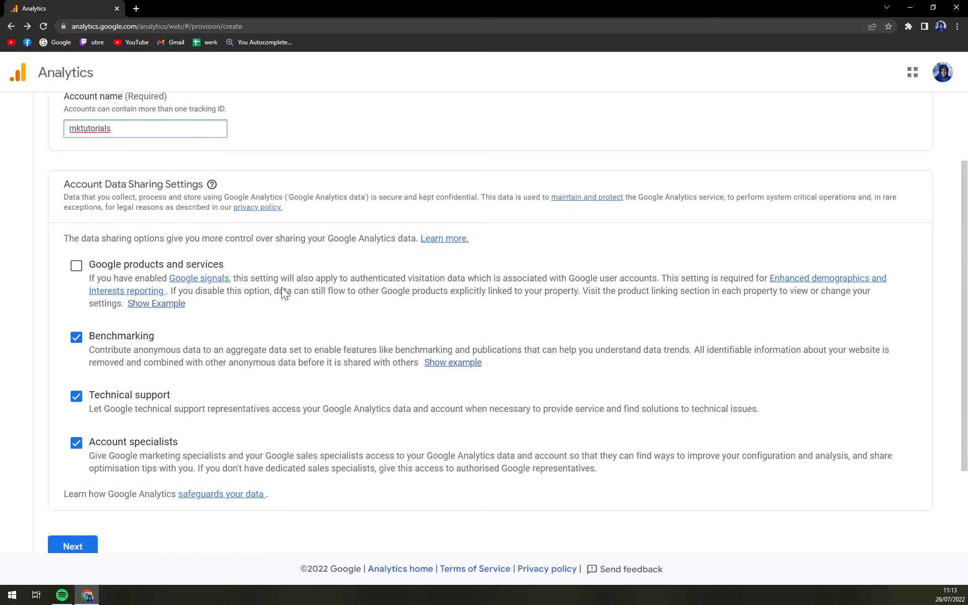
scroll(92, 321, down, 2)
click(75, 431)
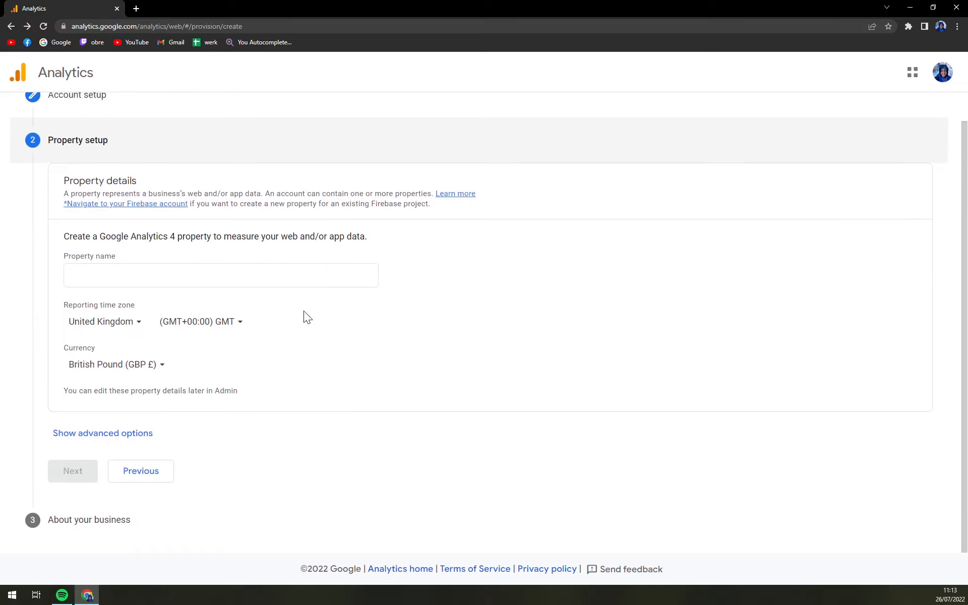
Name the property flatzz and set its reporting time zone country to Slovakia.
click(145, 265)
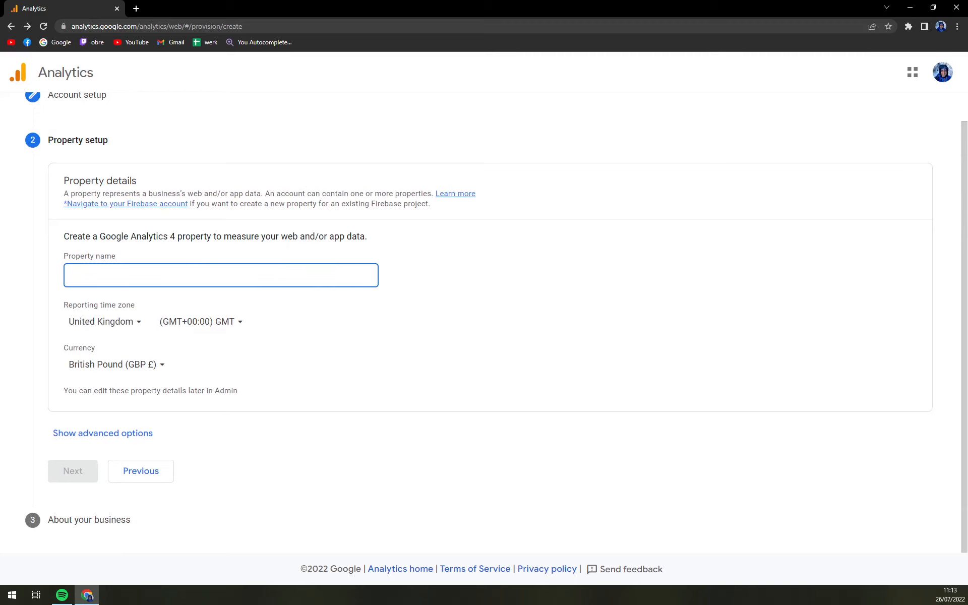
text(flatzz)
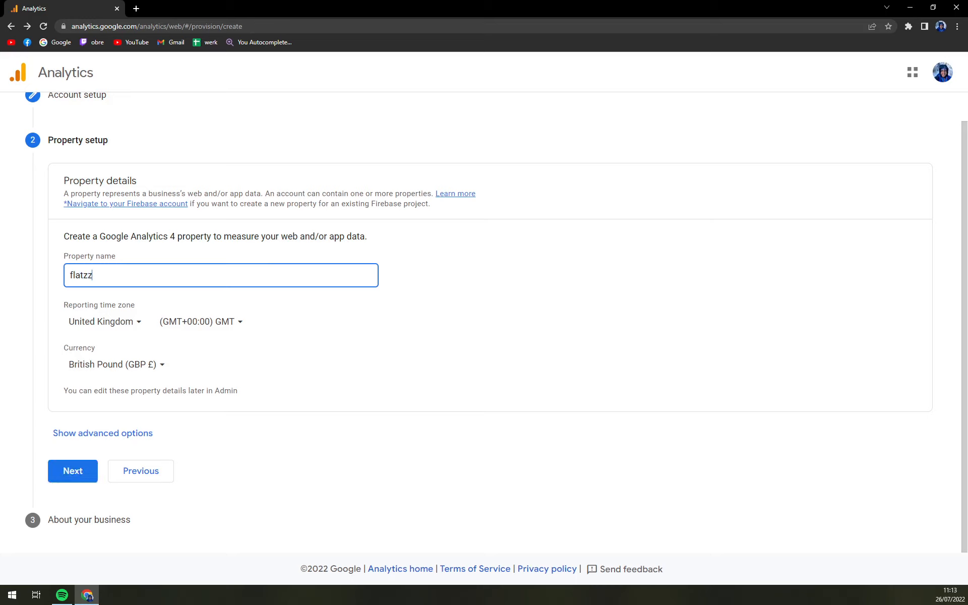
click(132, 325)
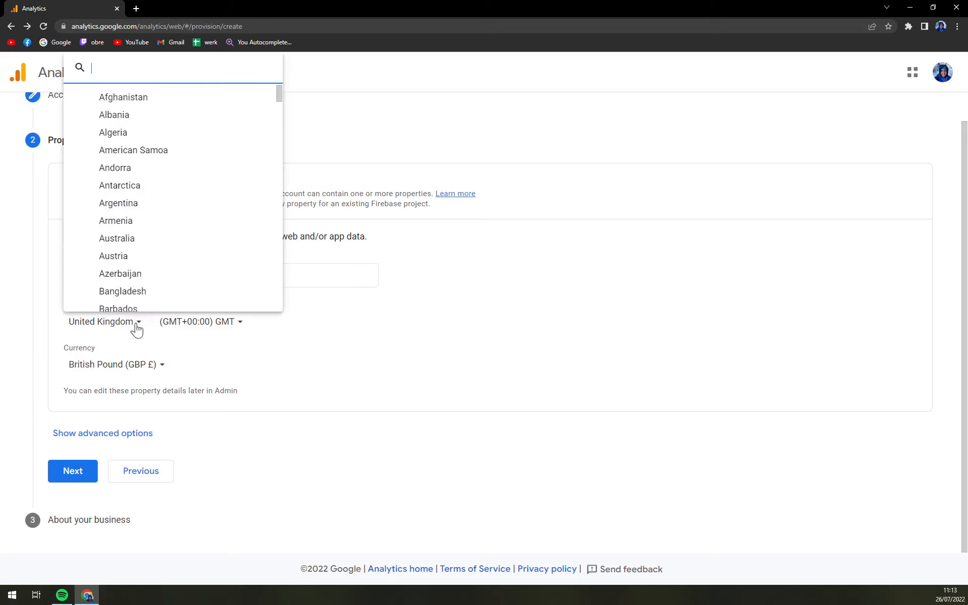
text(slovk)
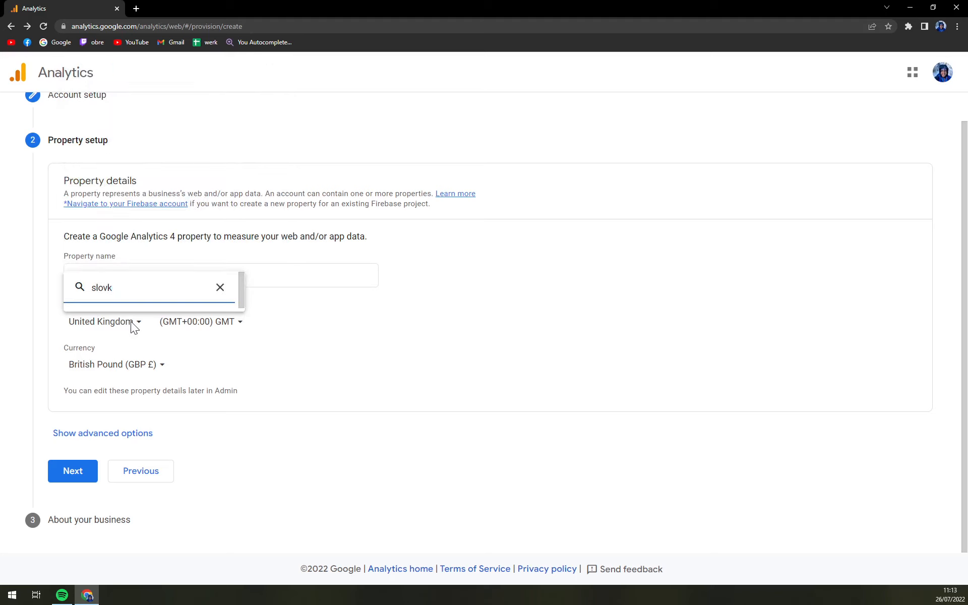
key(BackSpace)
text(akia)
click(116, 297)
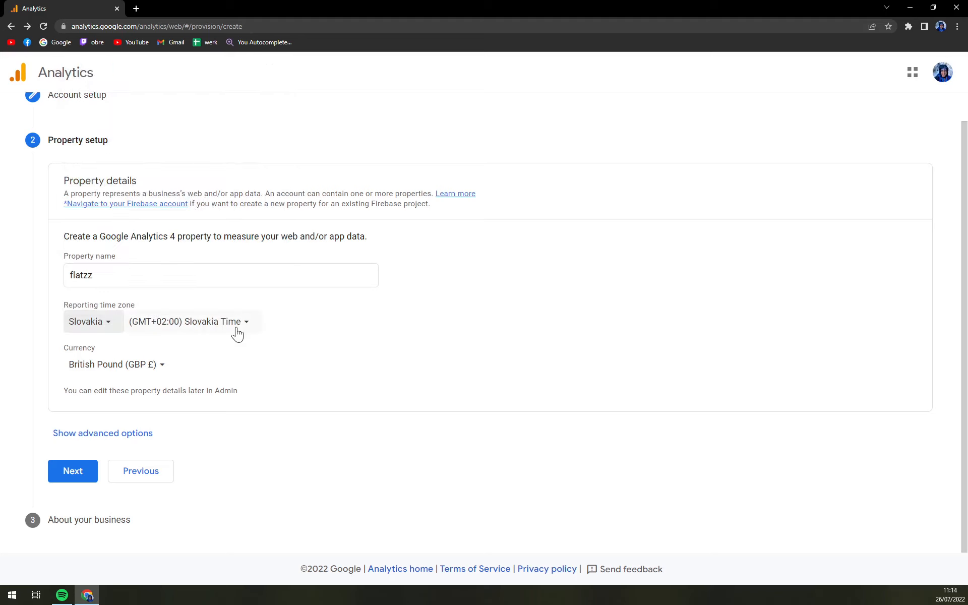
Set the property's currency to Euro (EUR €).
click(150, 364)
text(eur)
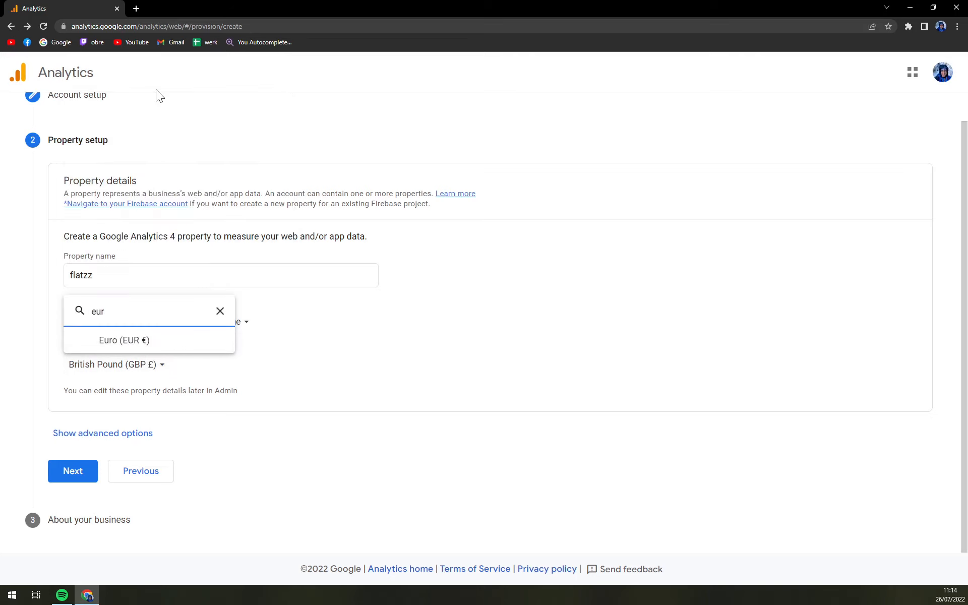
click(124, 340)
Show the advanced property options, leave the Universal Analytics property off and continue to the business information.
click(83, 437)
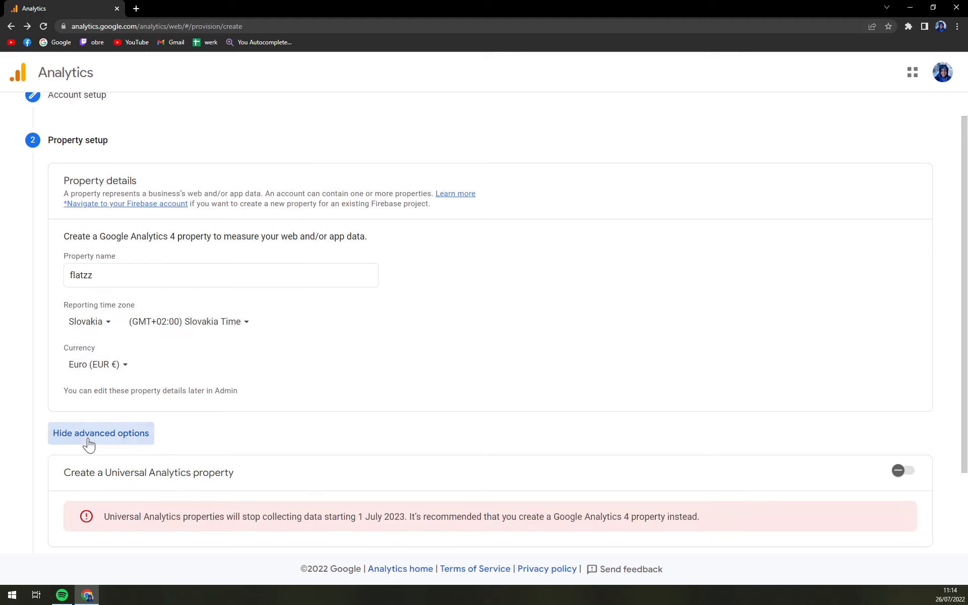
scroll(119, 426, down, 2)
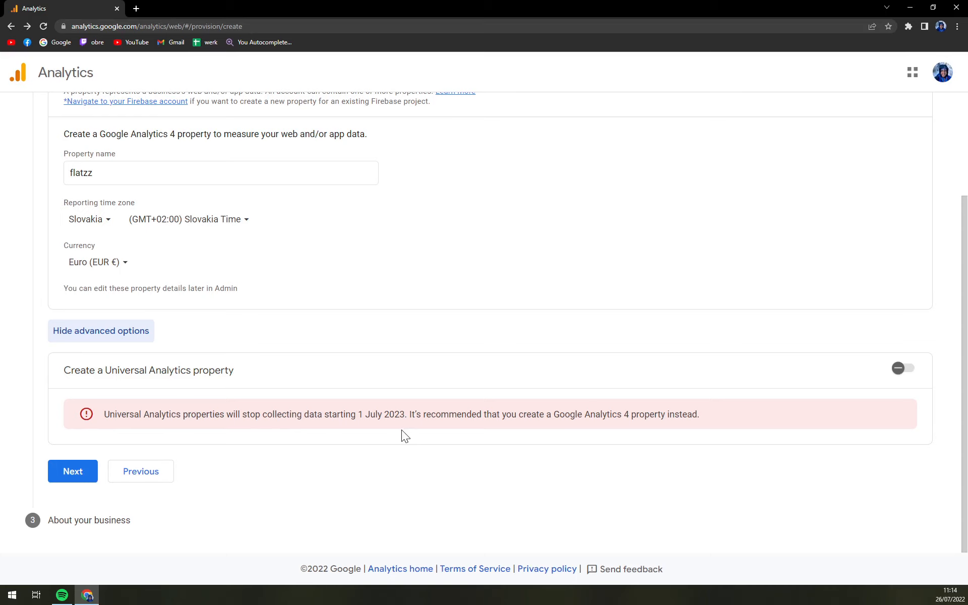
click(91, 476)
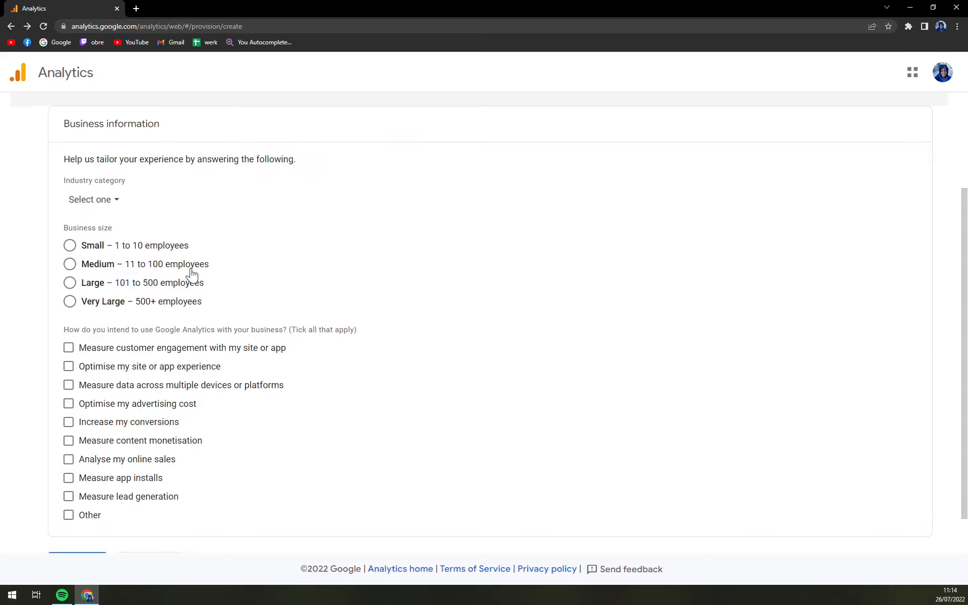
Set the industry category of the business to Jobs & Education.
scroll(190, 274, up, 3)
scroll(161, 235, down, 2)
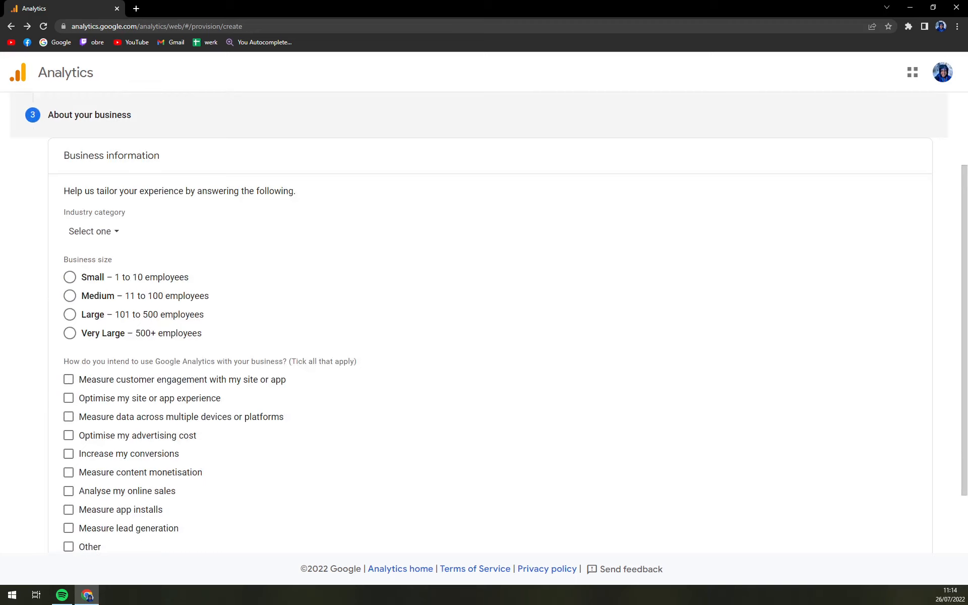
click(113, 232)
scroll(121, 338, down, 4)
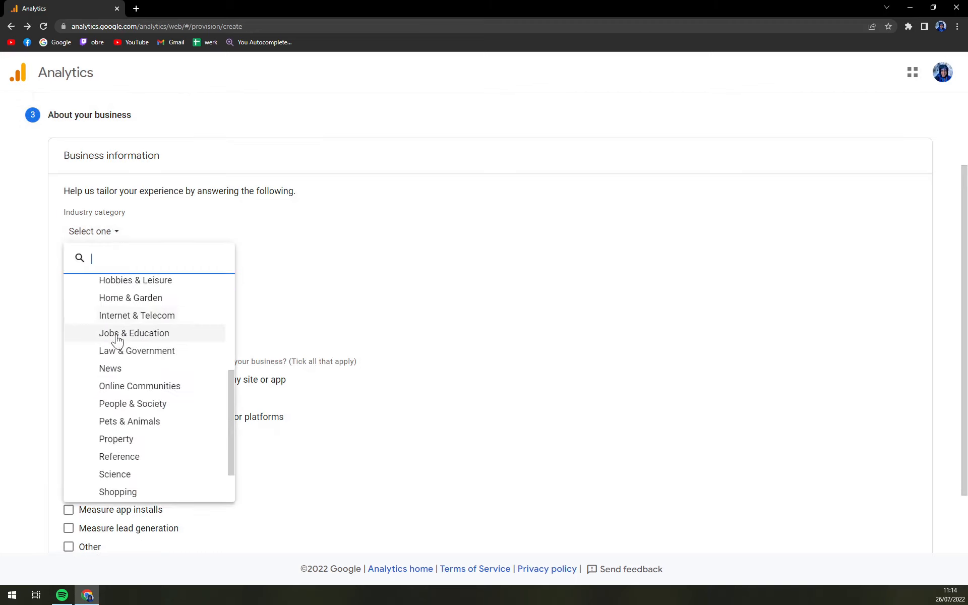
scroll(166, 350, down, 2)
scroll(158, 352, up, 3)
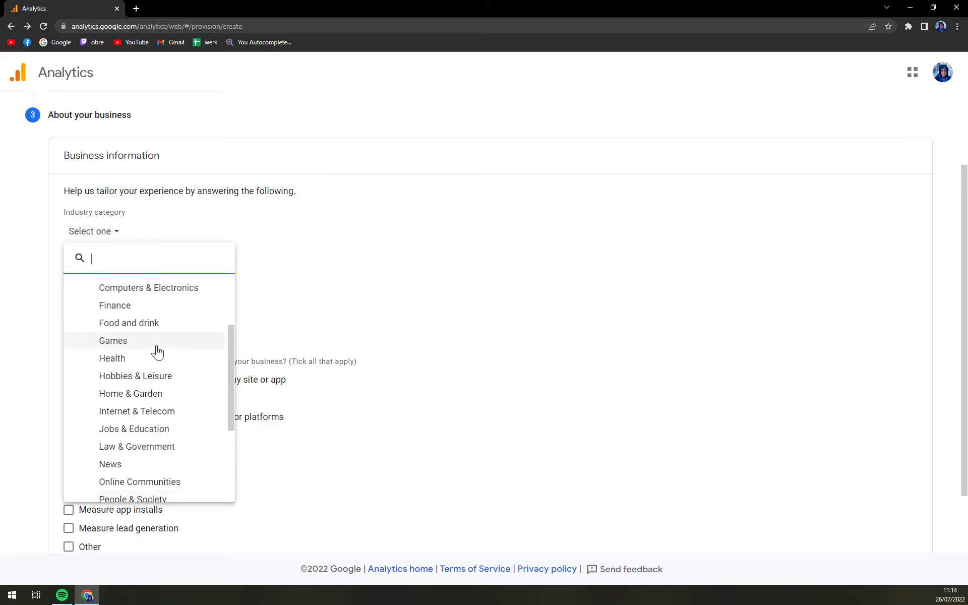
scroll(159, 353, up, 3)
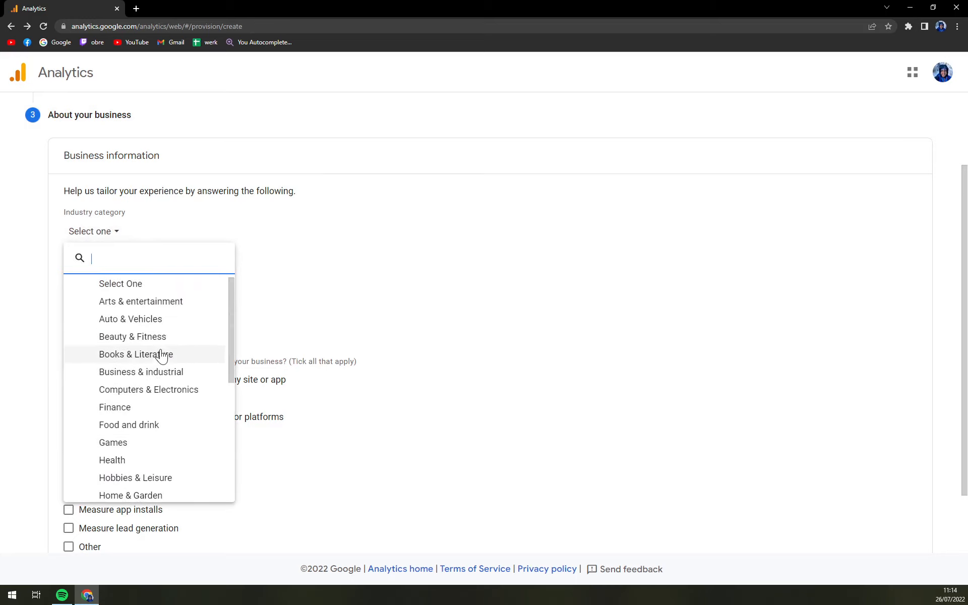
scroll(159, 355, up, 1)
text(edu)
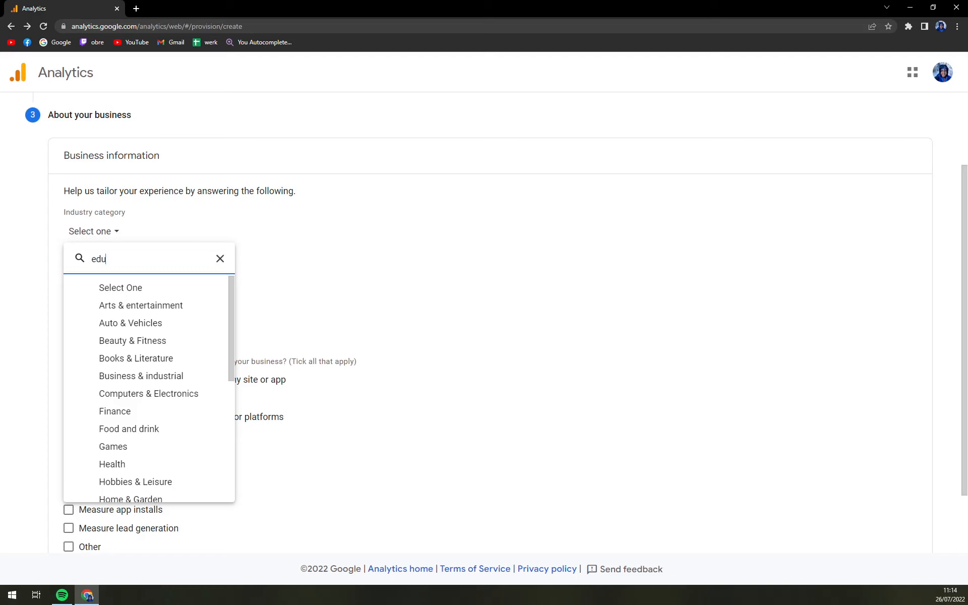
click(126, 288)
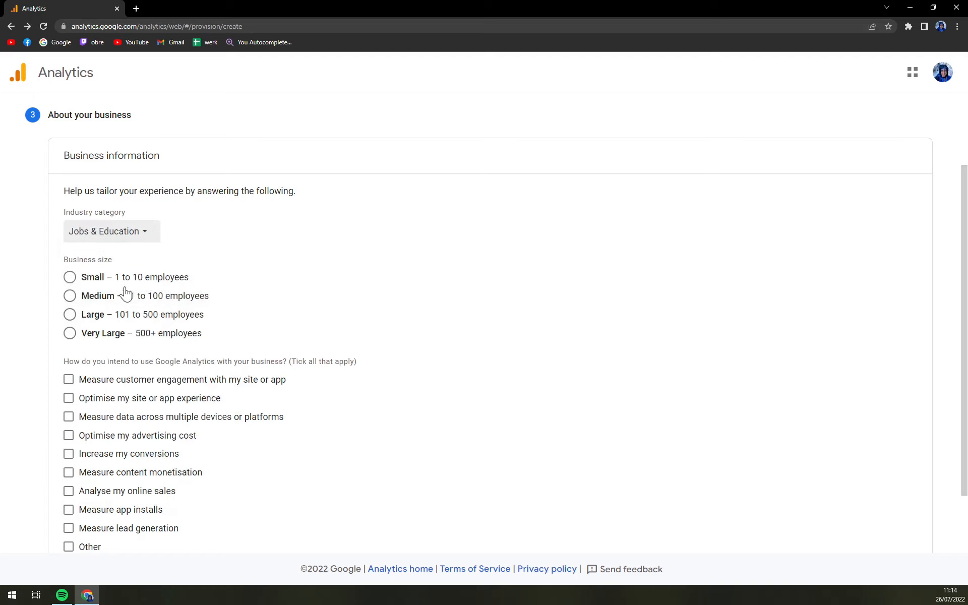
Choose the Small business size, select measuring customer engagement and optimising the site or app experience as intended uses, and create the account.
click(85, 284)
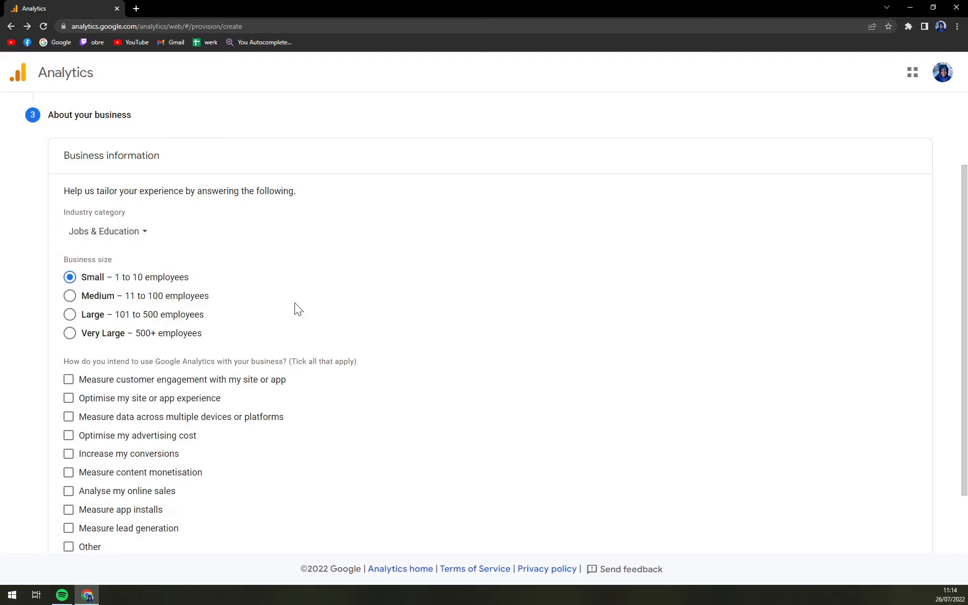
click(134, 405)
click(129, 384)
scroll(516, 378, down, 3)
click(66, 524)
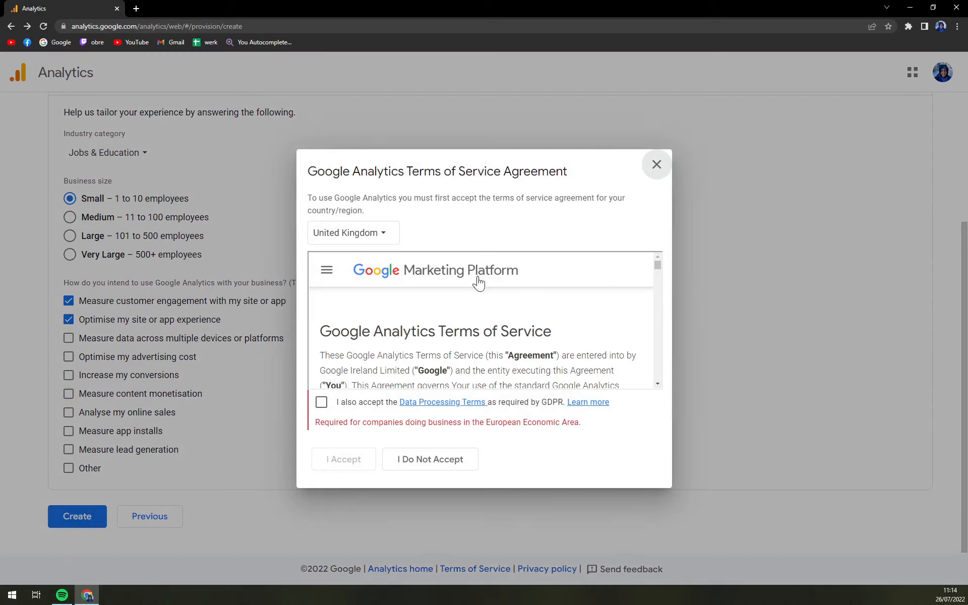
Set the terms of service country to Slovakia and accept the agreement together with the GDPR data processing terms.
click(386, 235)
text(slov)
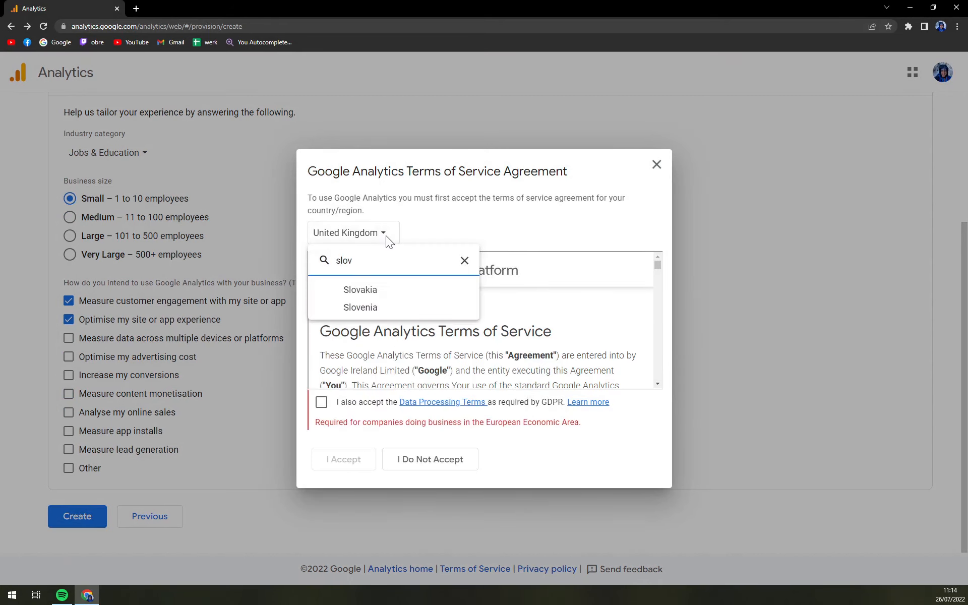
click(374, 295)
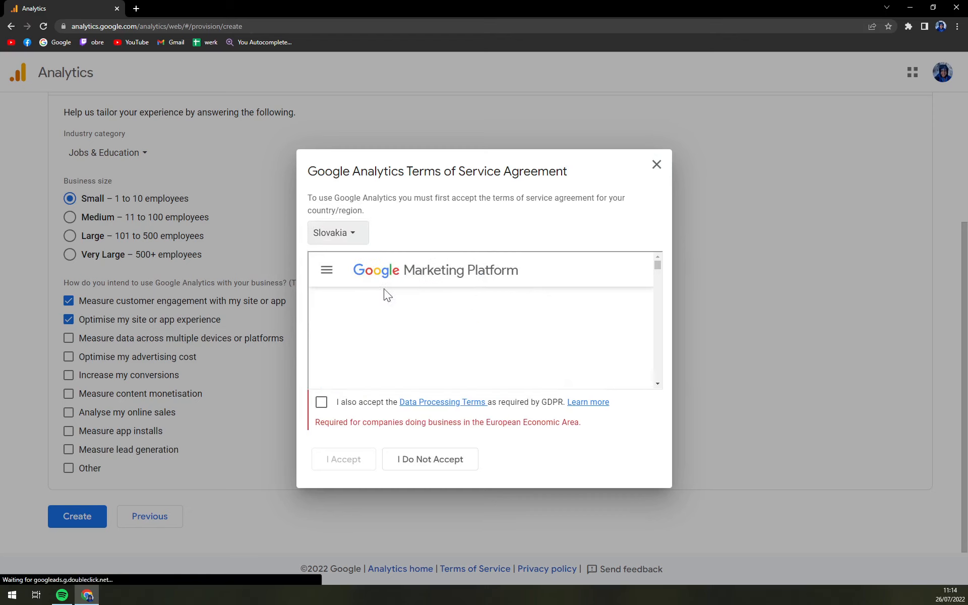
scroll(497, 347, down, 2)
click(321, 402)
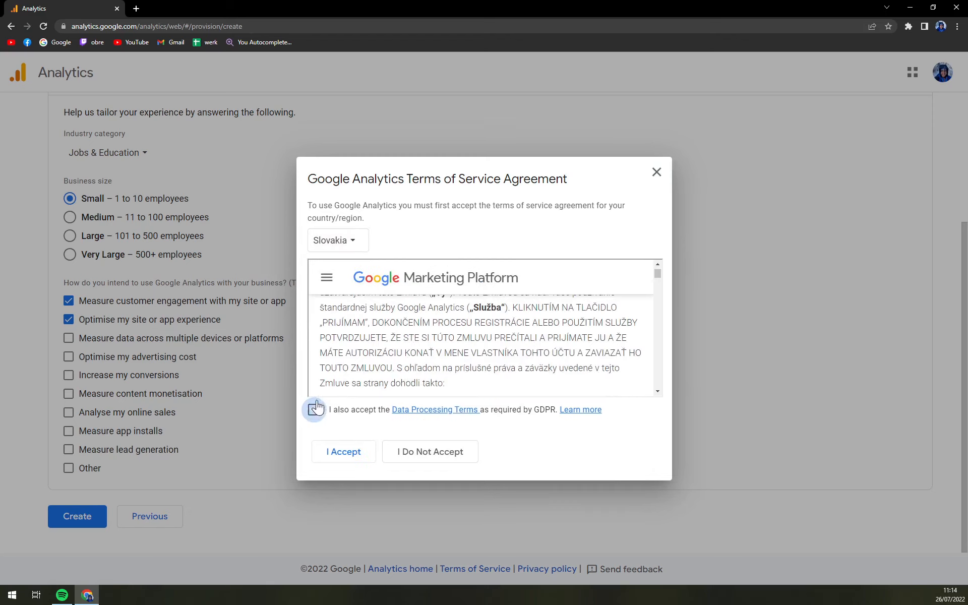
click(351, 456)
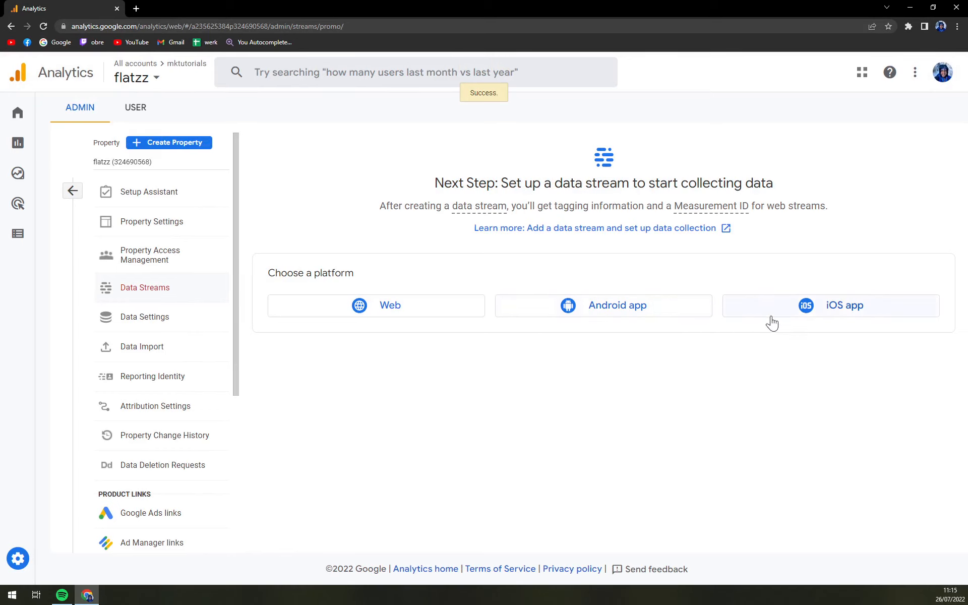
click(408, 315)
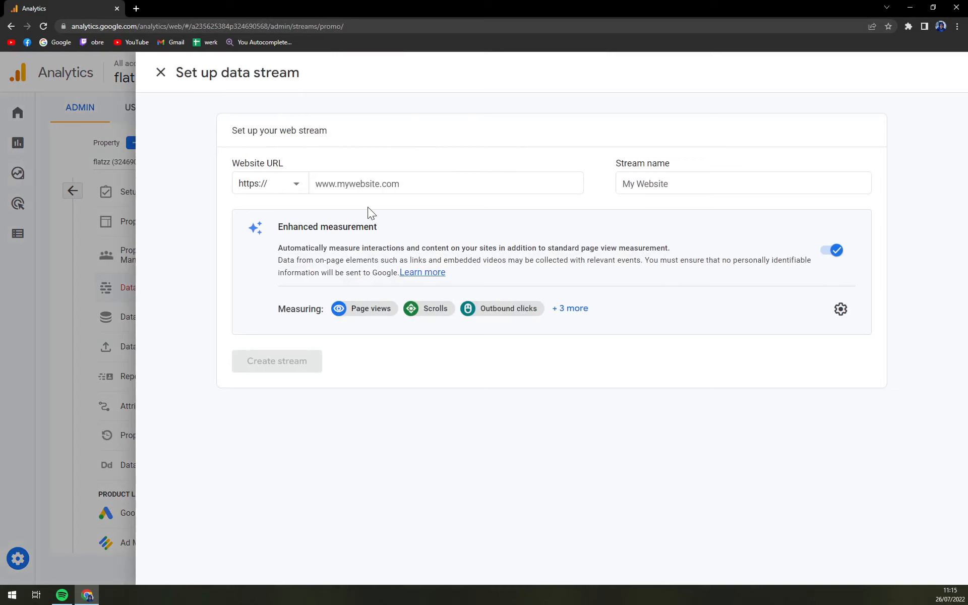
click(316, 184)
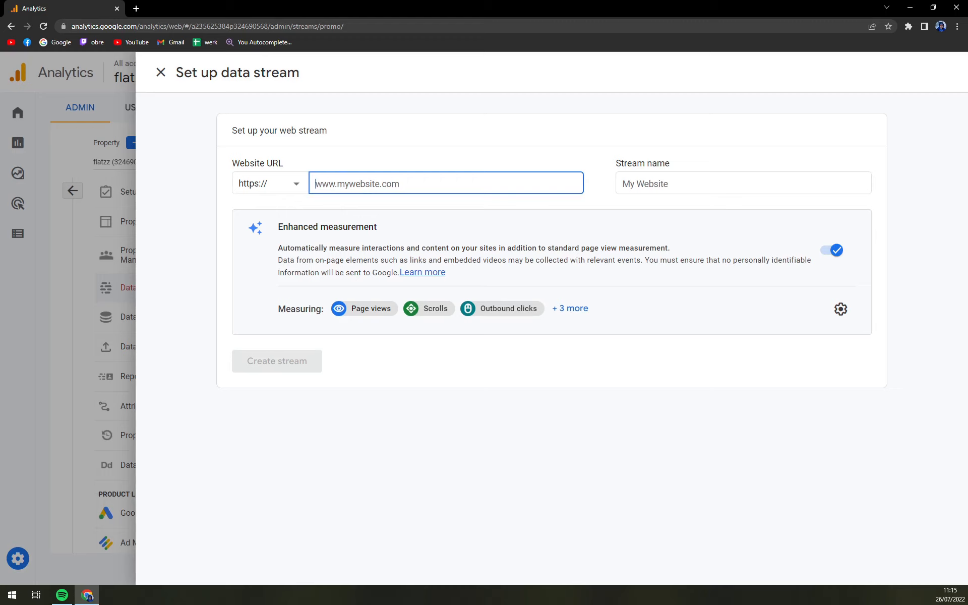
text(www.azet.sk)
click(690, 172)
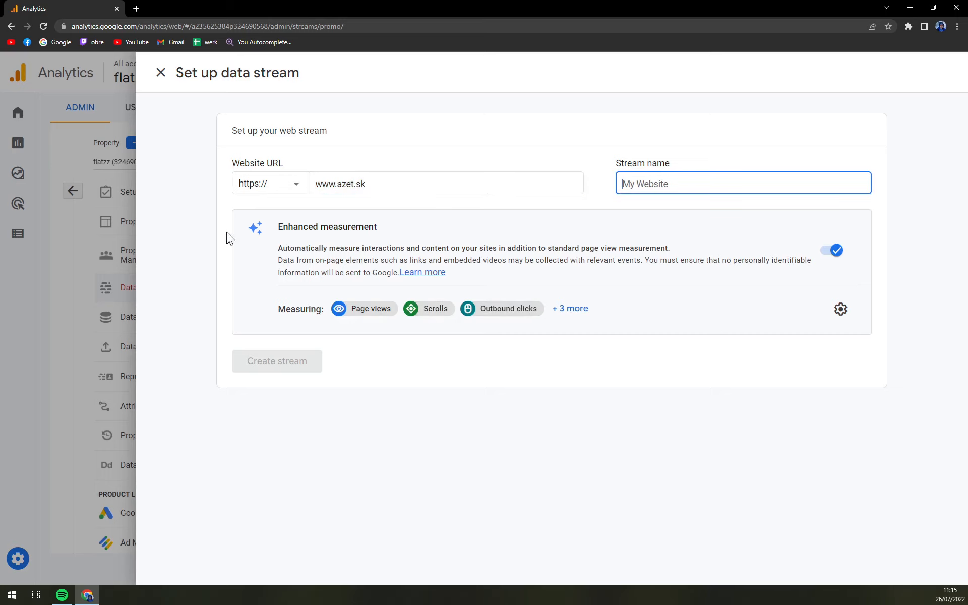
Turn enhanced measurement off for the web stream and switch it back on.
click(837, 252)
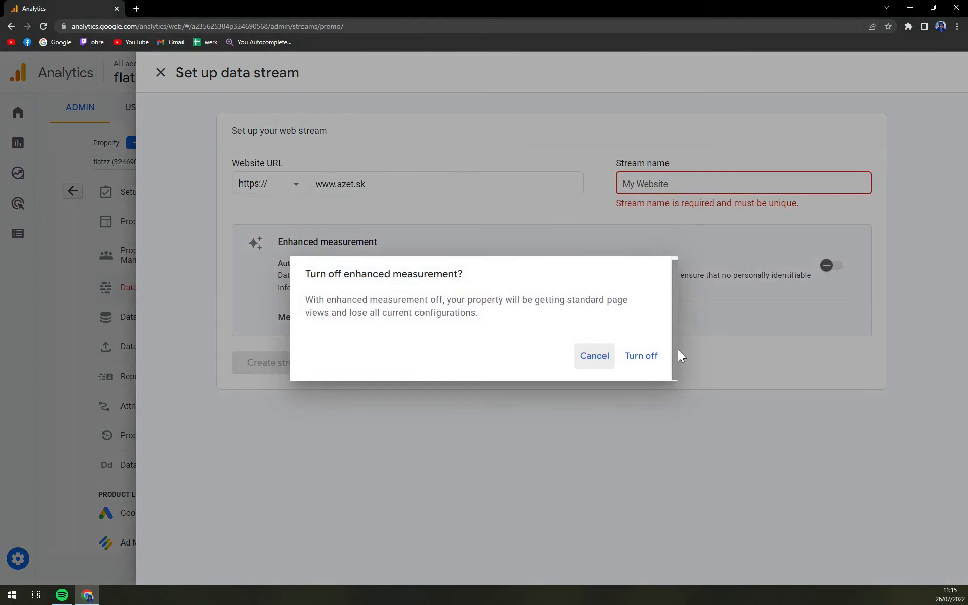
click(641, 356)
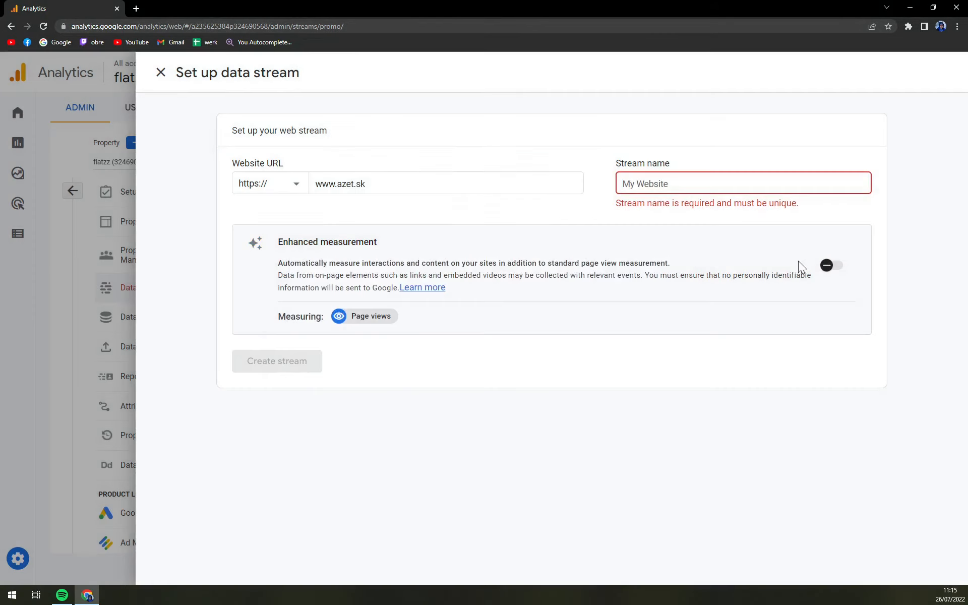
click(827, 271)
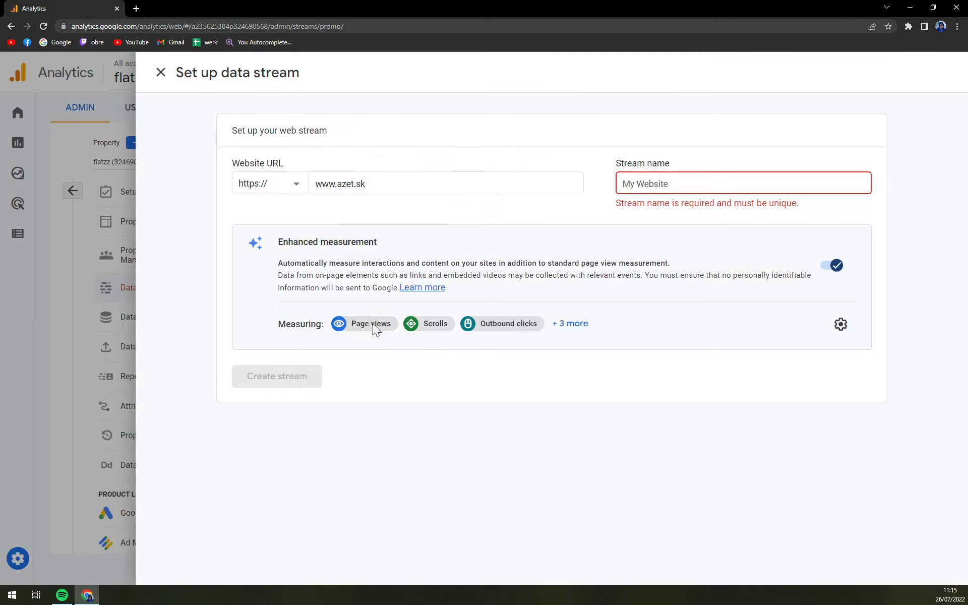
Name the web stream mktutorials and create it.
click(679, 185)
text(mk)
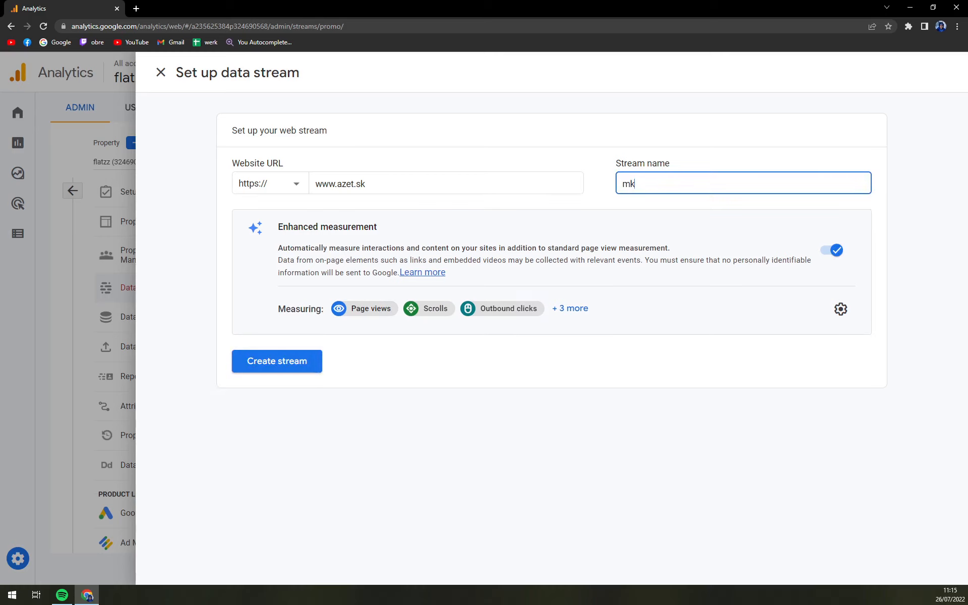
text(tutorials)
click(291, 368)
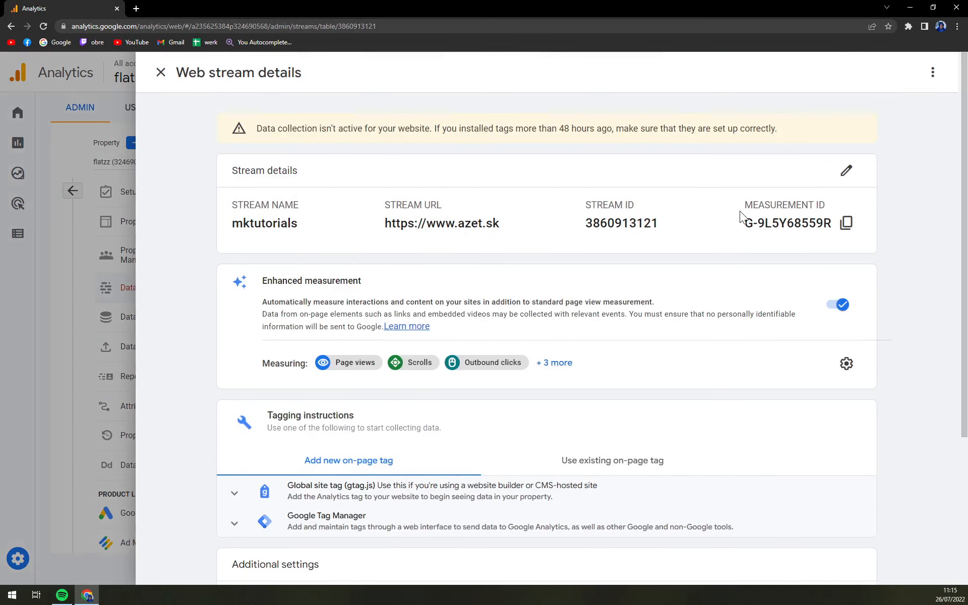
Review the new web stream's details, tagging instructions and additional settings, and return to the data streams list.
scroll(383, 295, down, 4)
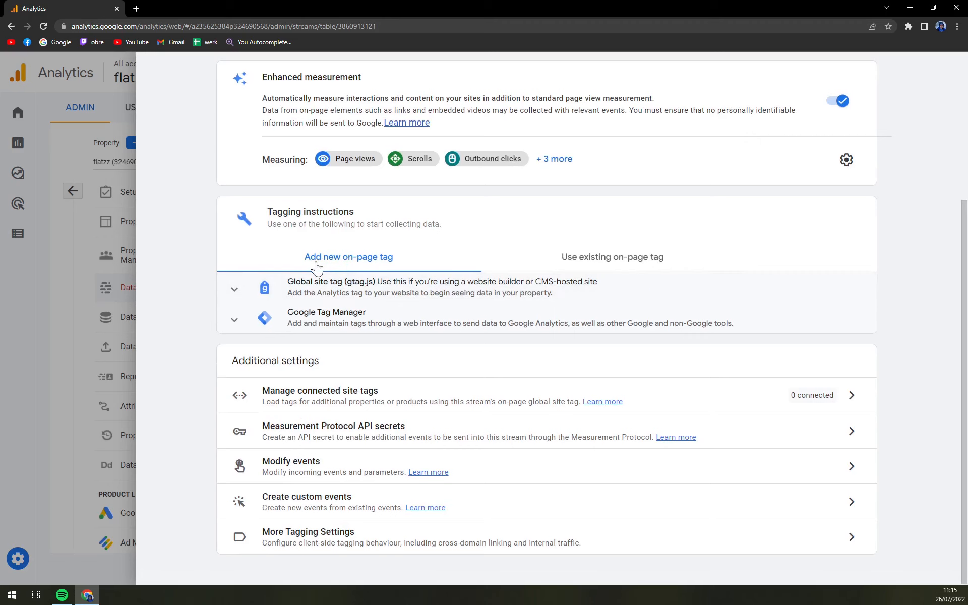
scroll(343, 288, up, 4)
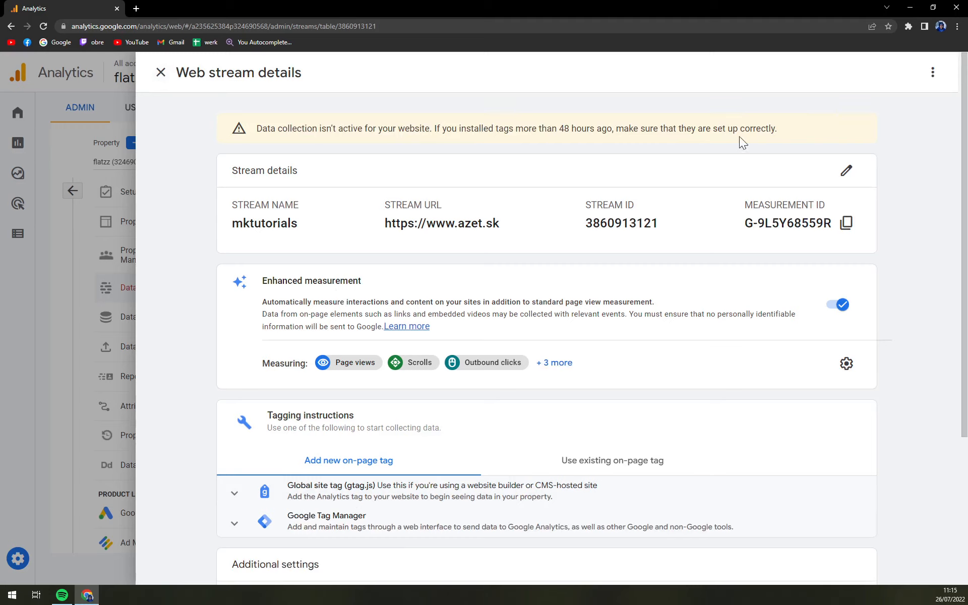
click(161, 72)
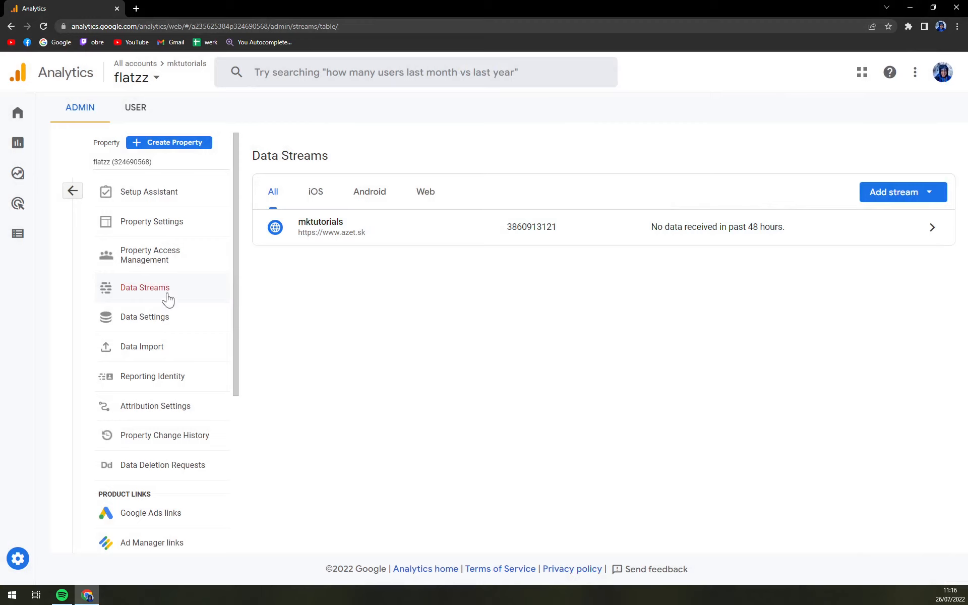
Check the data streams list filtered by iOS, Android and Web, and view the stream types that can be added.
click(314, 198)
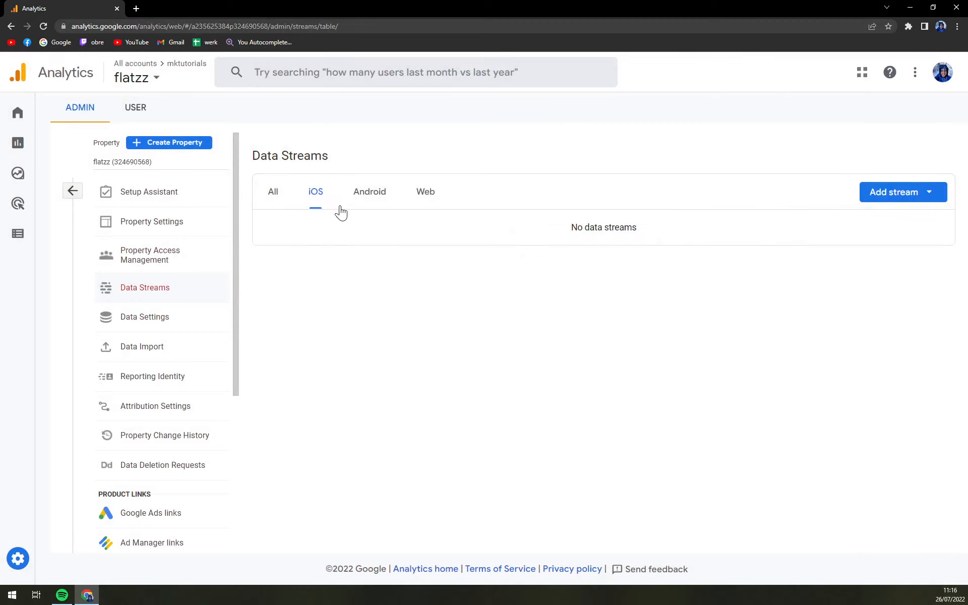
click(364, 201)
click(427, 200)
click(381, 205)
click(323, 203)
click(370, 191)
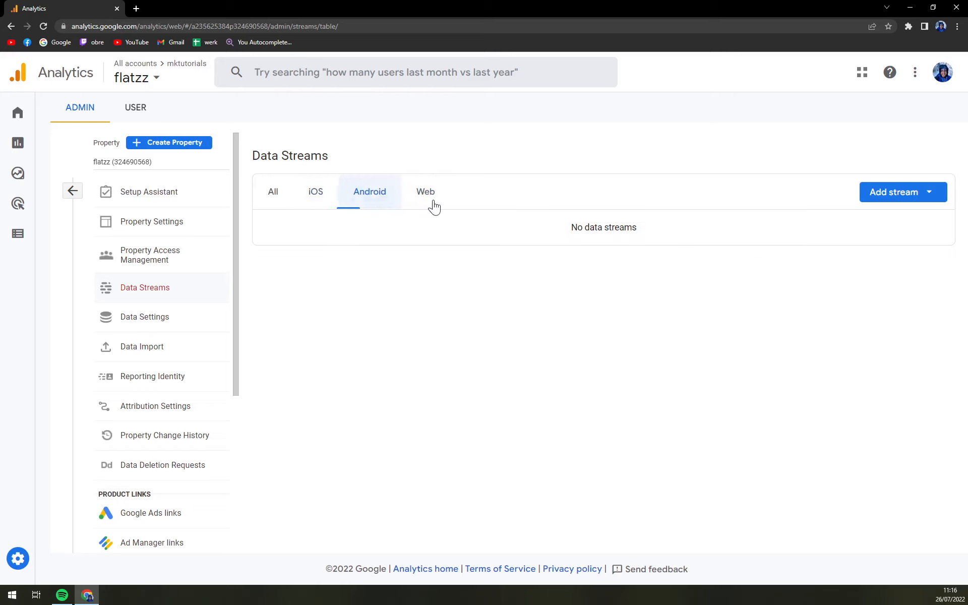
click(323, 201)
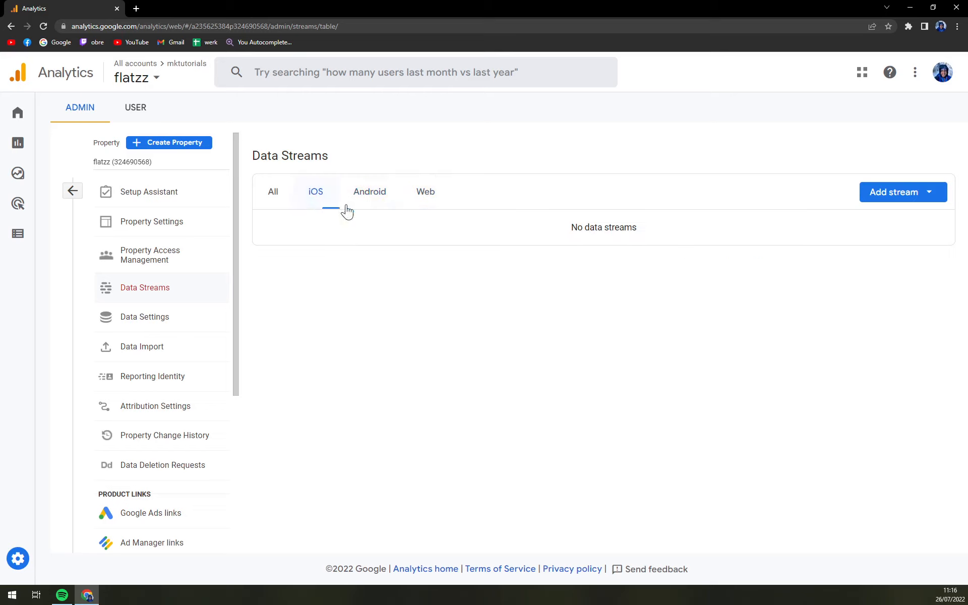
click(931, 197)
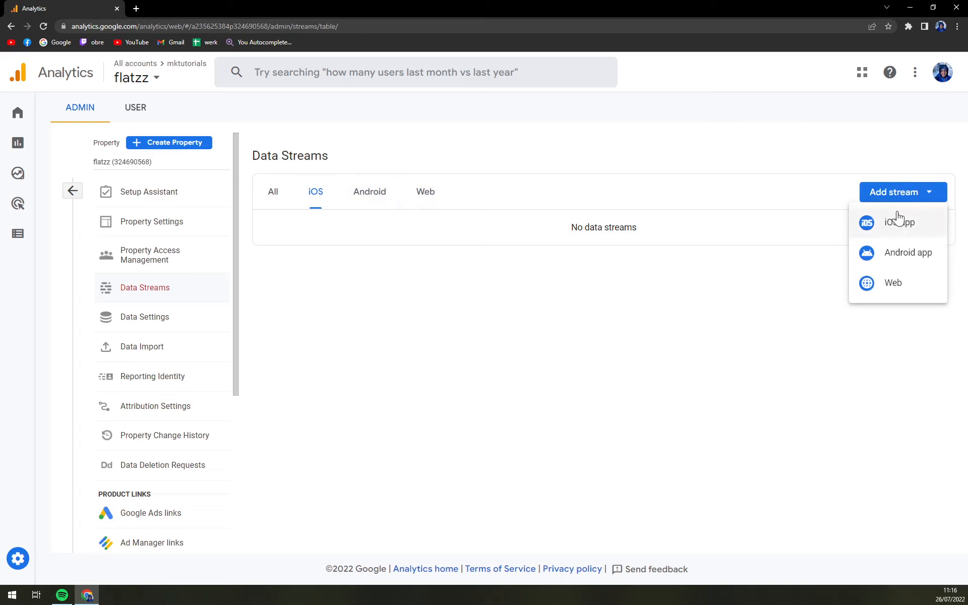
click(712, 348)
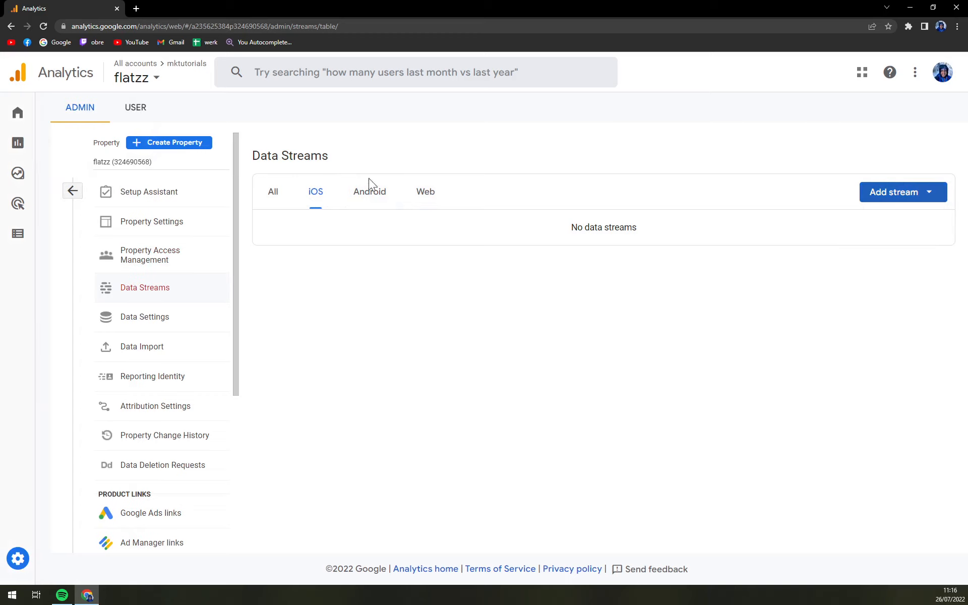
View the Home and Reports snapshot pages and create a new free-form exploration.
click(19, 112)
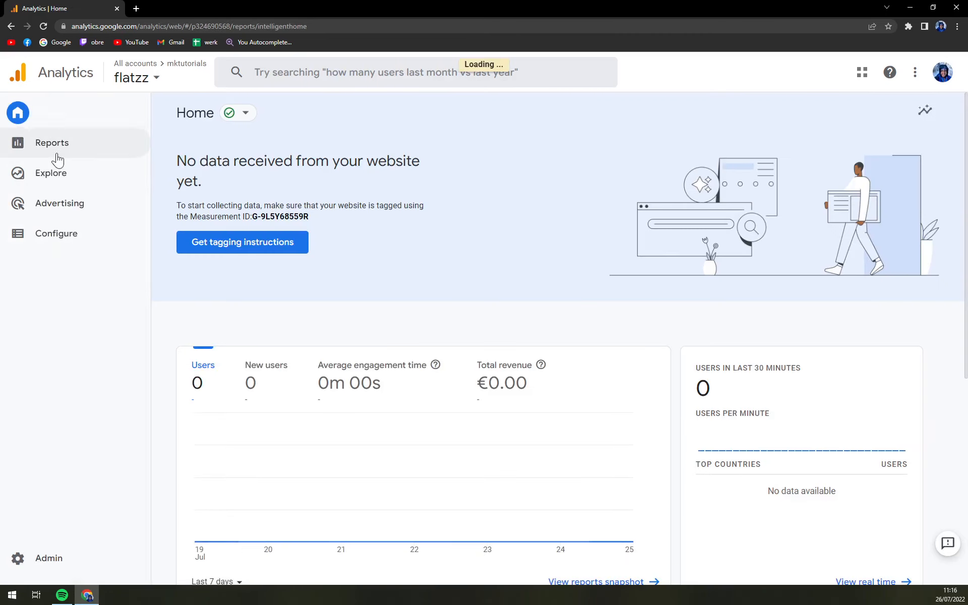
click(57, 159)
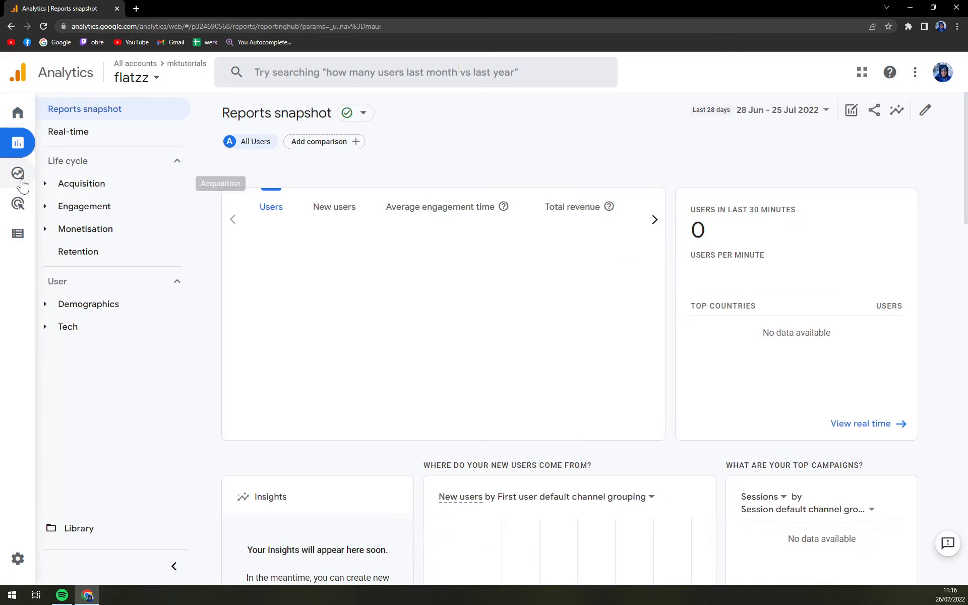
click(18, 184)
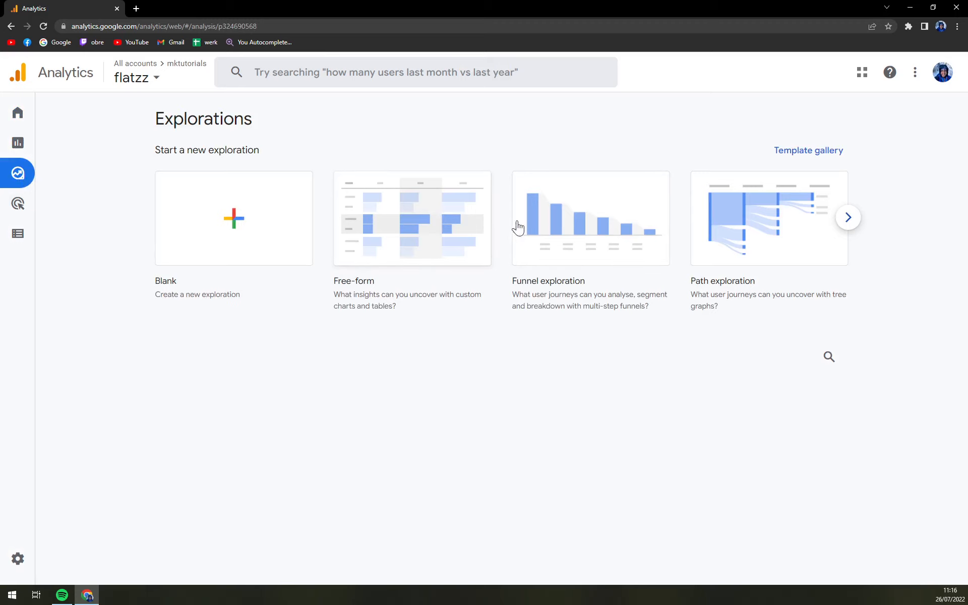
click(425, 222)
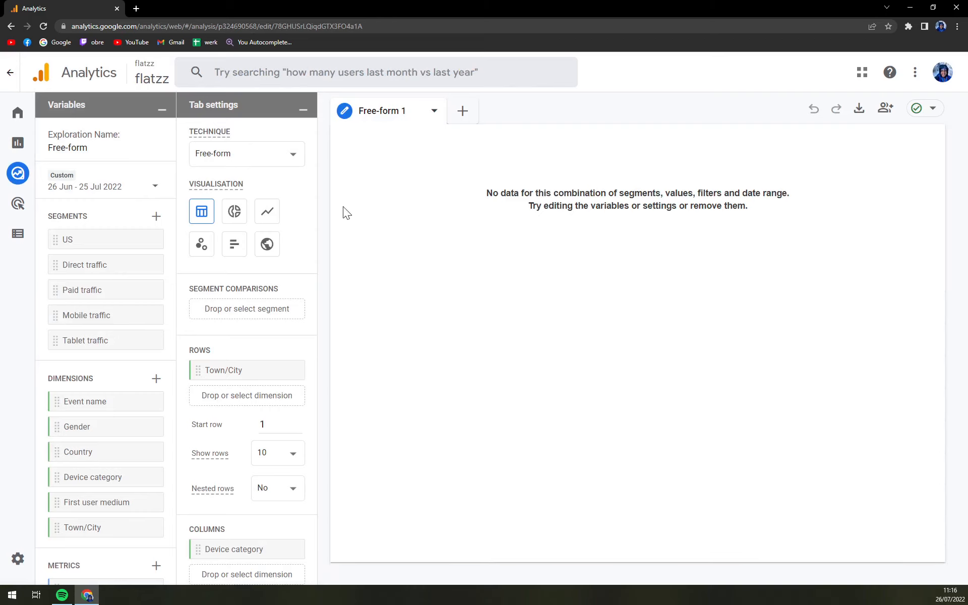
View the Advertising snapshot and the Configure events page, and look through the Home page.
click(19, 204)
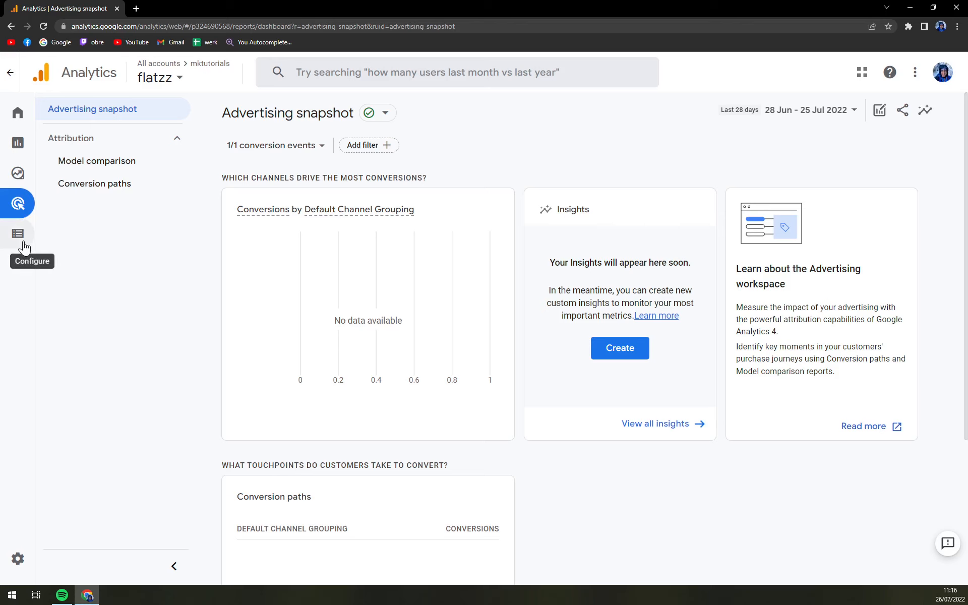
click(23, 244)
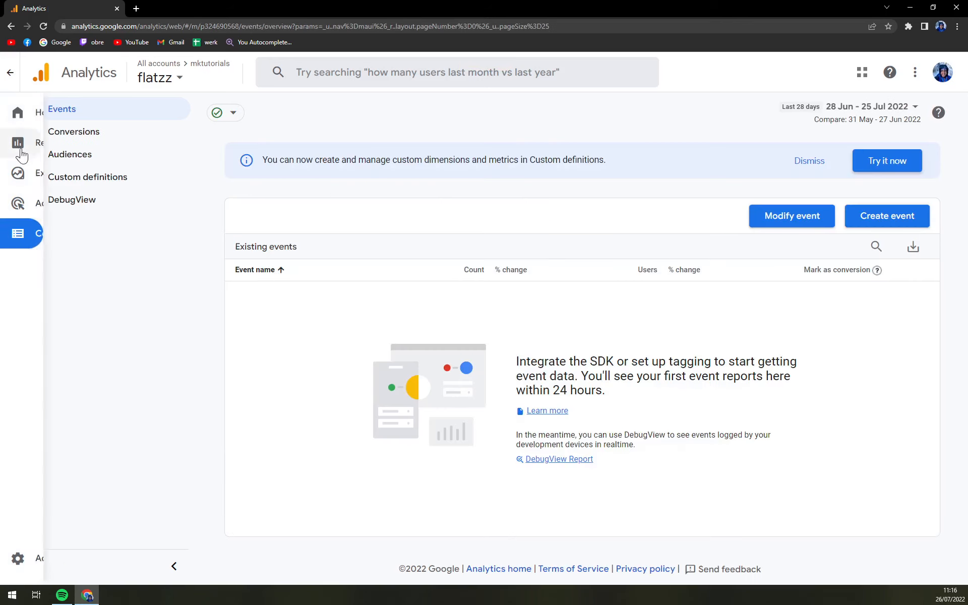
click(23, 121)
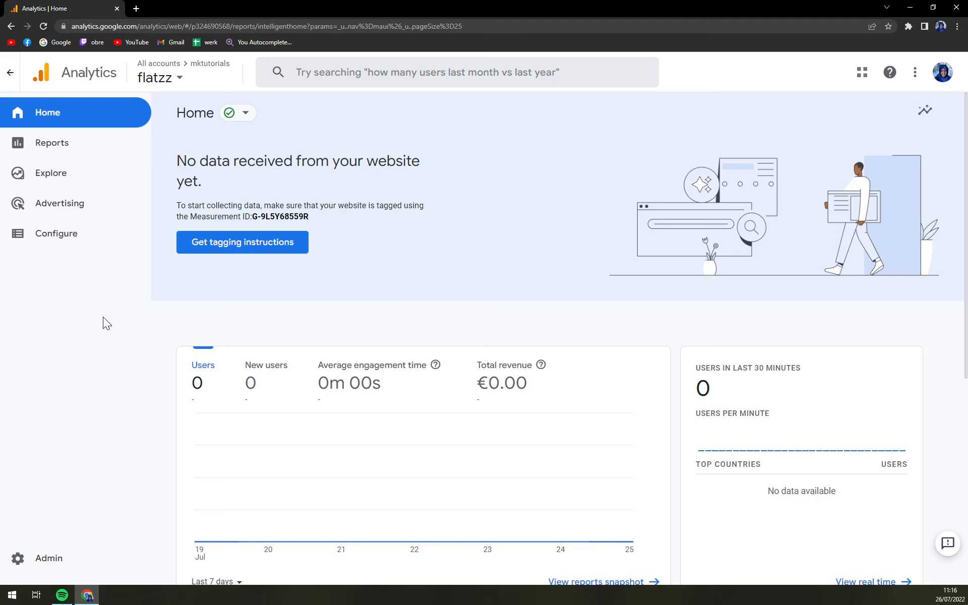
scroll(704, 407, down, 7)
scroll(251, 369, up, 7)
Examine the Google Marketing Platform product switcher, the help pane, the additional options and the Google account options, closing each one.
click(862, 73)
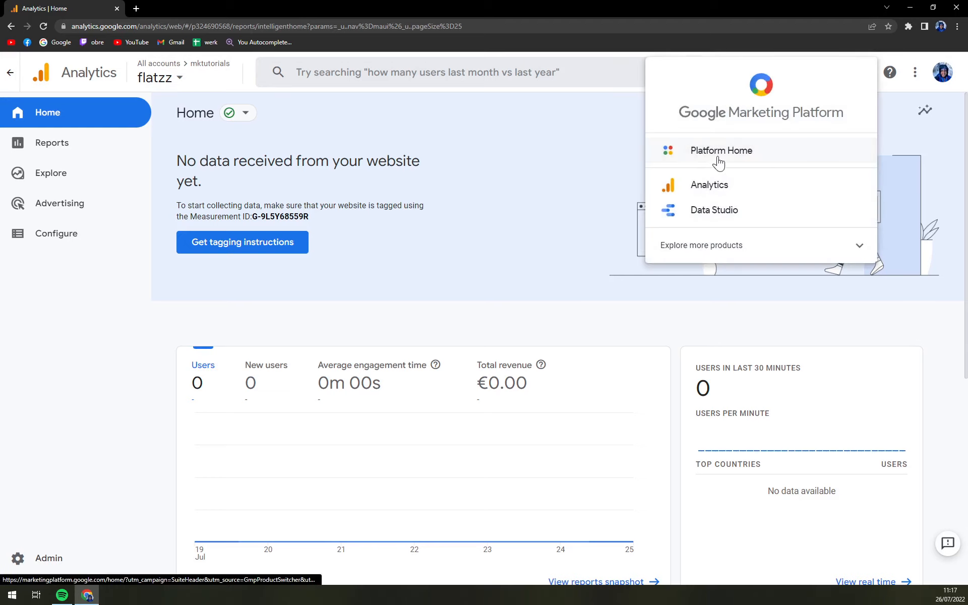
click(625, 55)
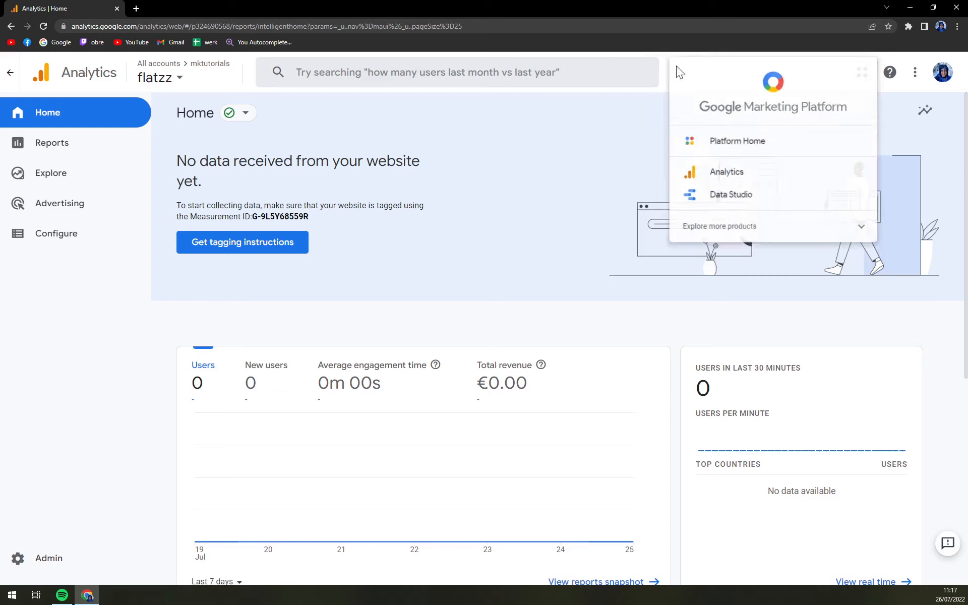
click(890, 73)
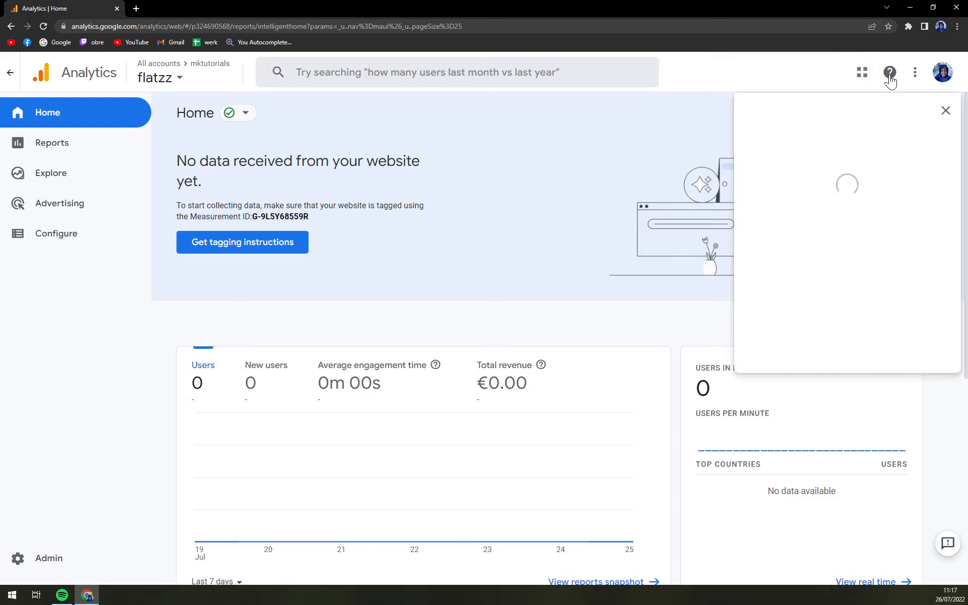
click(944, 110)
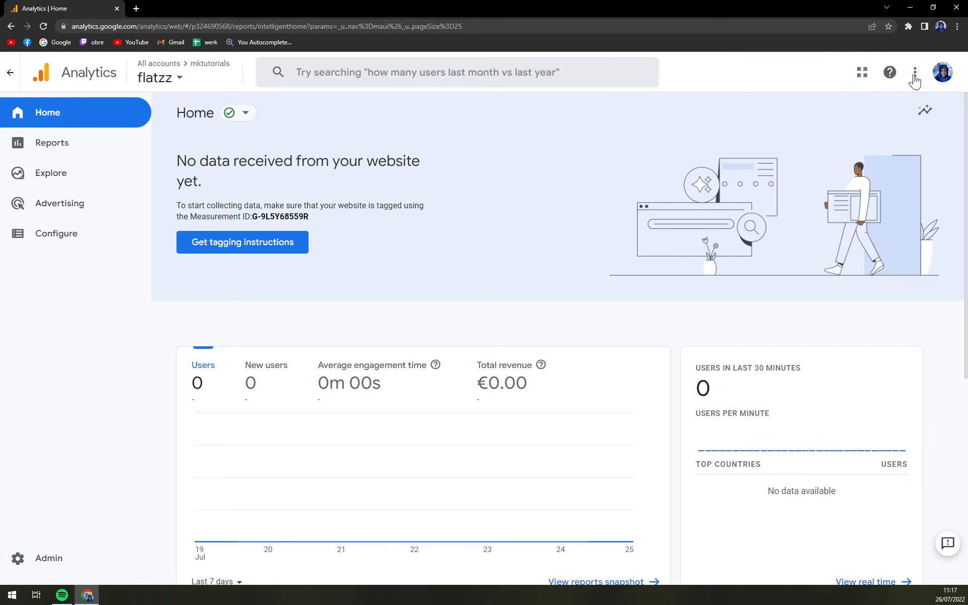
click(915, 76)
click(792, 80)
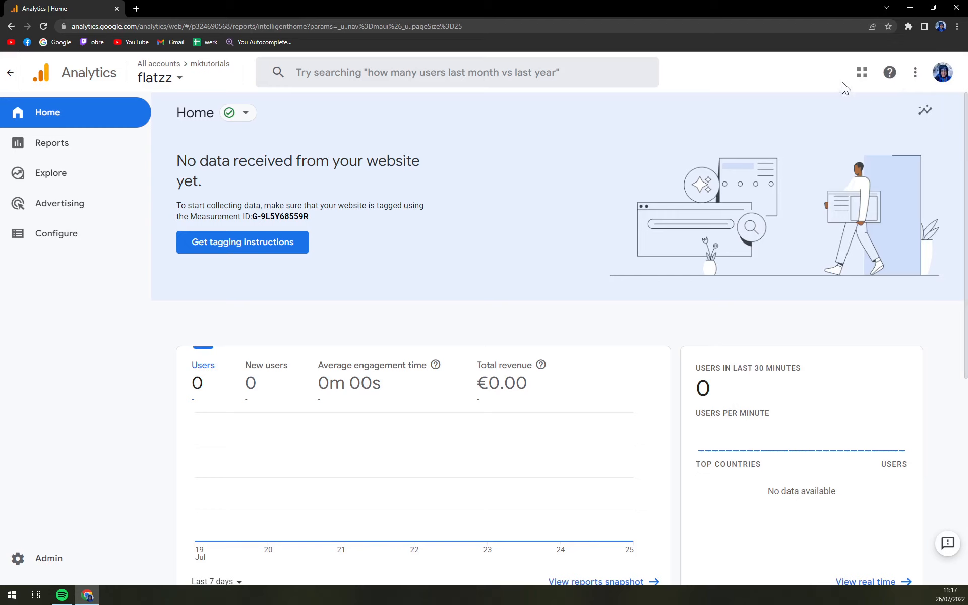
click(941, 73)
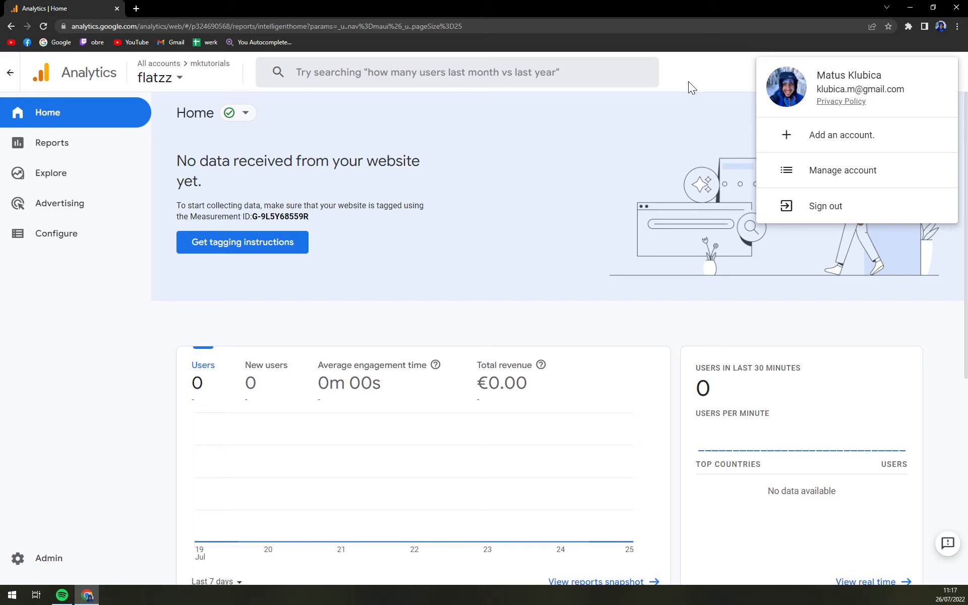
click(96, 328)
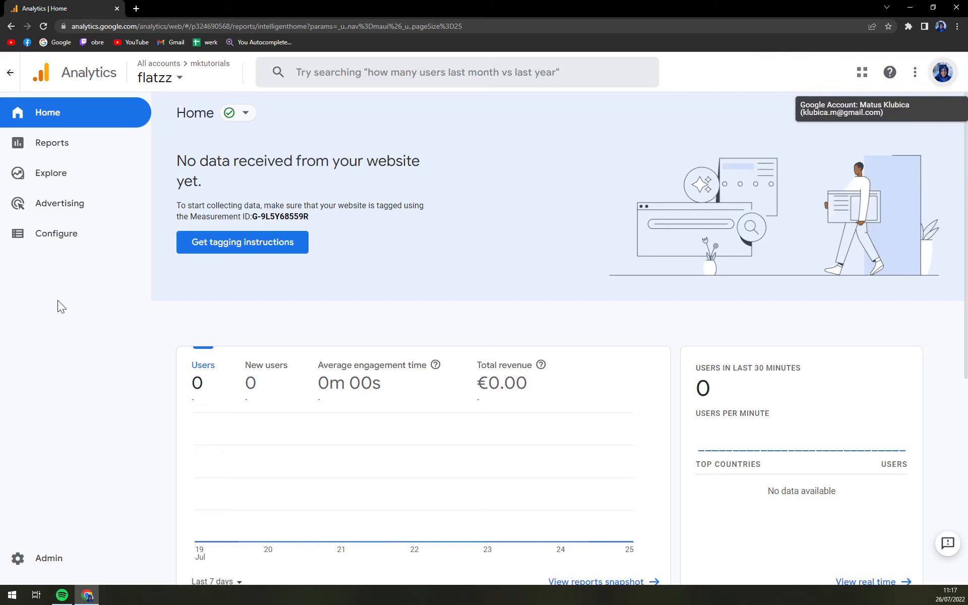
Return to the Explorations page and open the saved Free-form exploration.
click(84, 145)
click(13, 73)
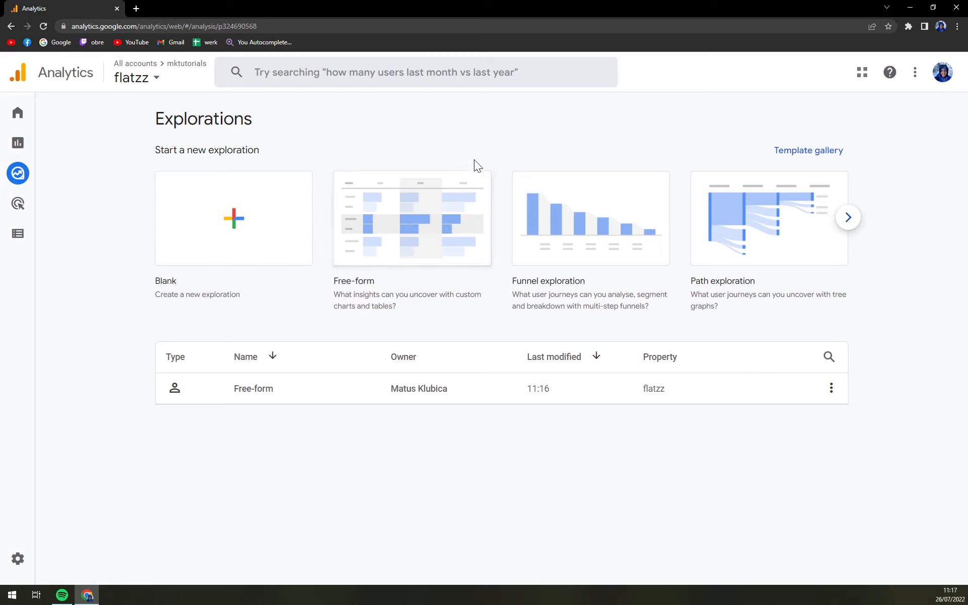
click(486, 398)
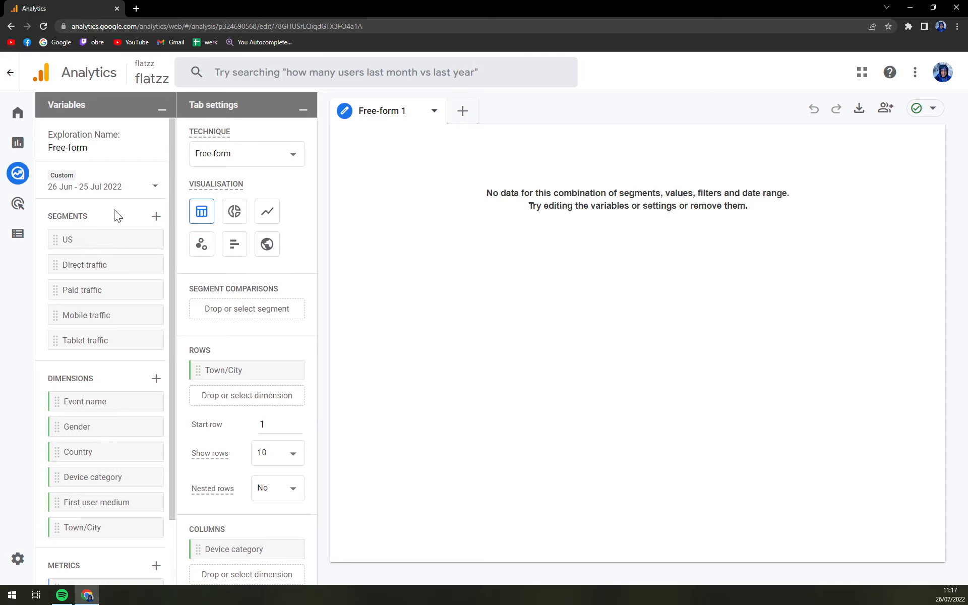
Look at the US segment's options and the list of available exploration techniques, keeping Free-form as the technique.
click(147, 241)
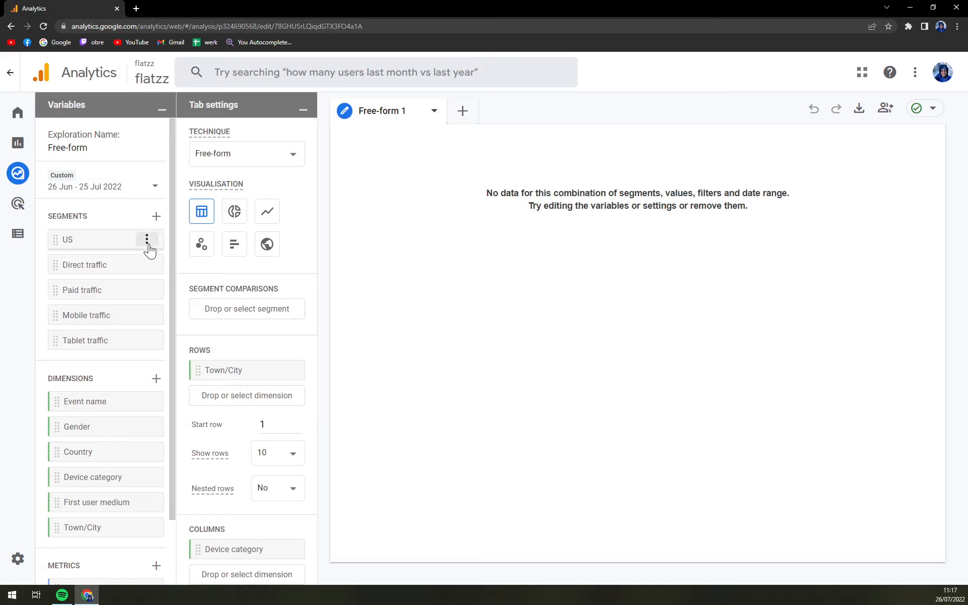
click(146, 243)
click(267, 167)
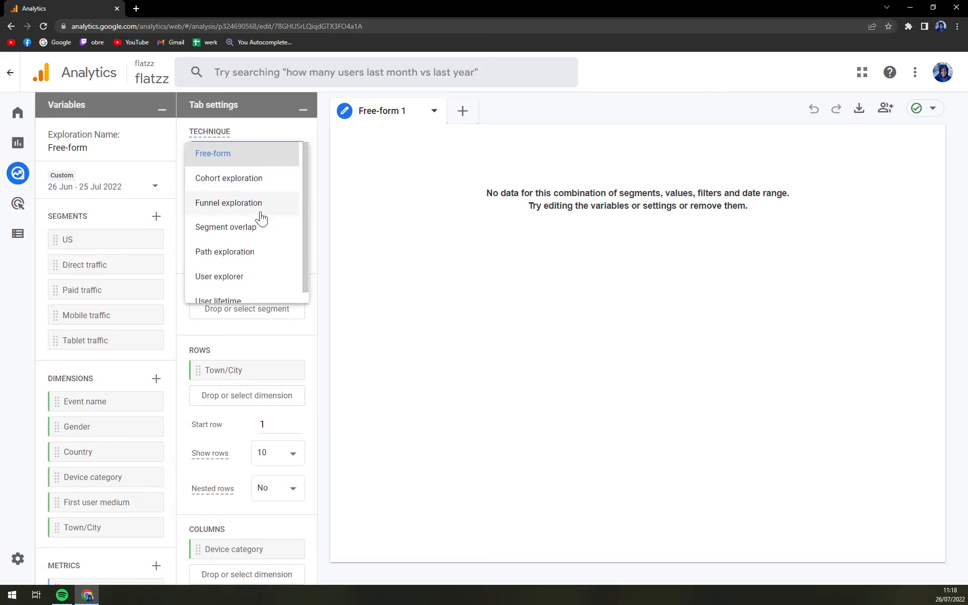
scroll(270, 237, down, 1)
scroll(270, 229, up, 1)
click(337, 119)
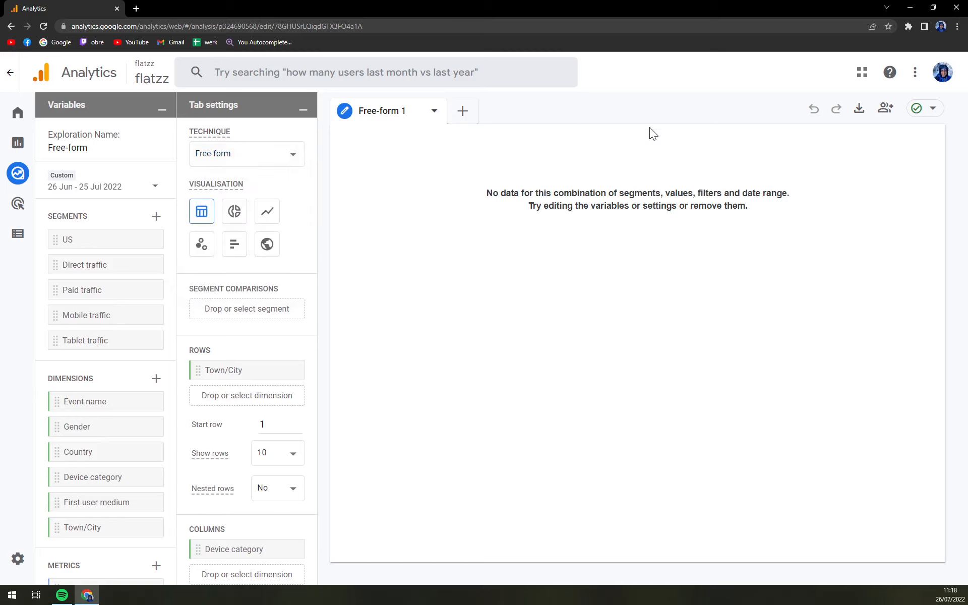
Return to the Home page, look through its overview cards and show the New users metric in the chart.
mouse_move(27, 162)
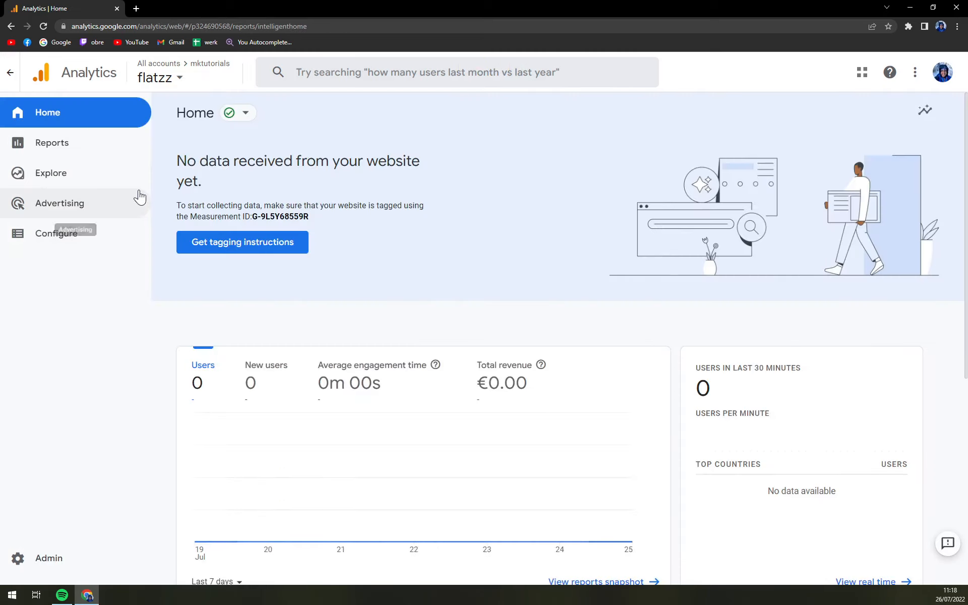
scroll(424, 262, down, 4)
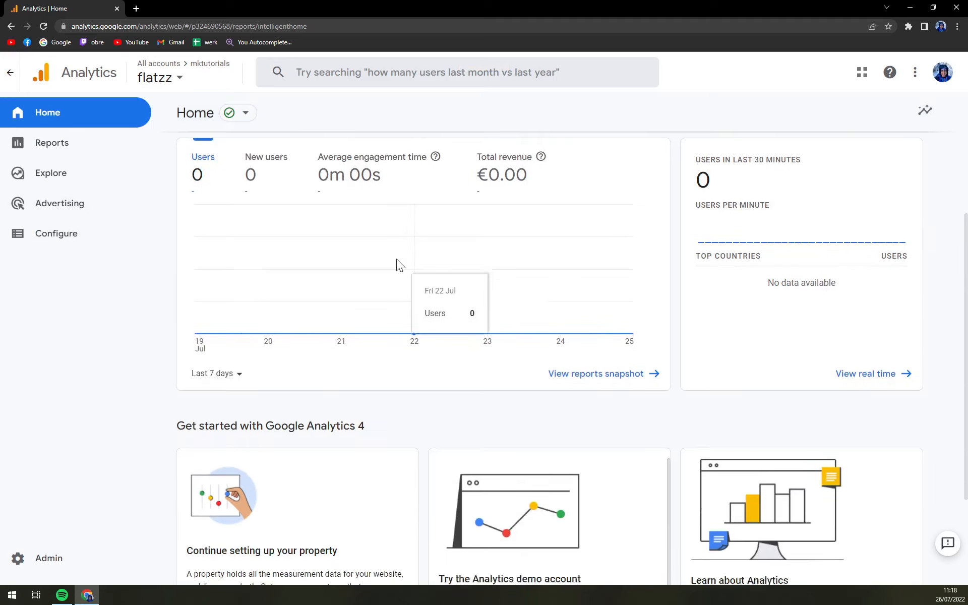
scroll(396, 267, up, 3)
scroll(382, 335, up, 1)
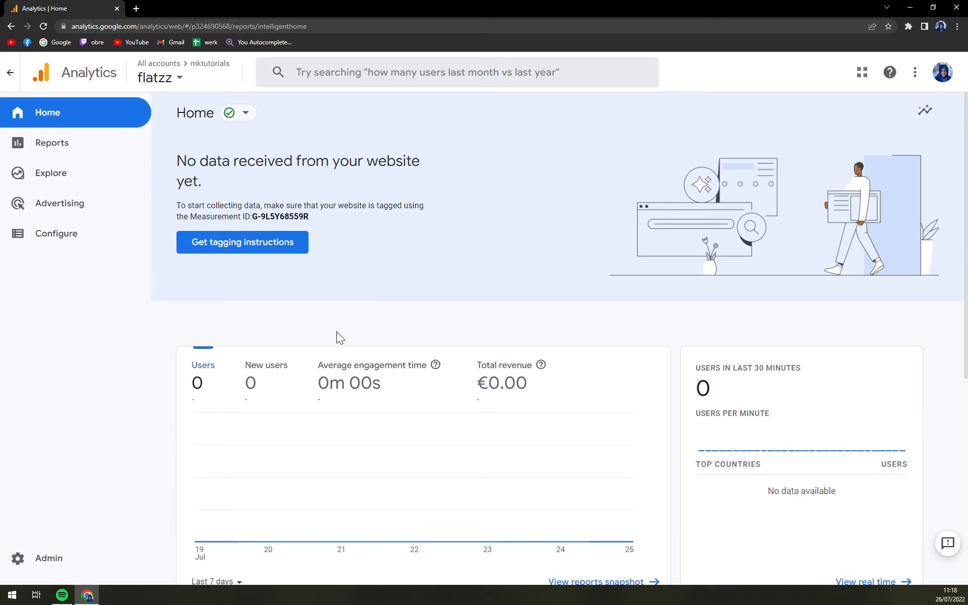
scroll(343, 331, down, 4)
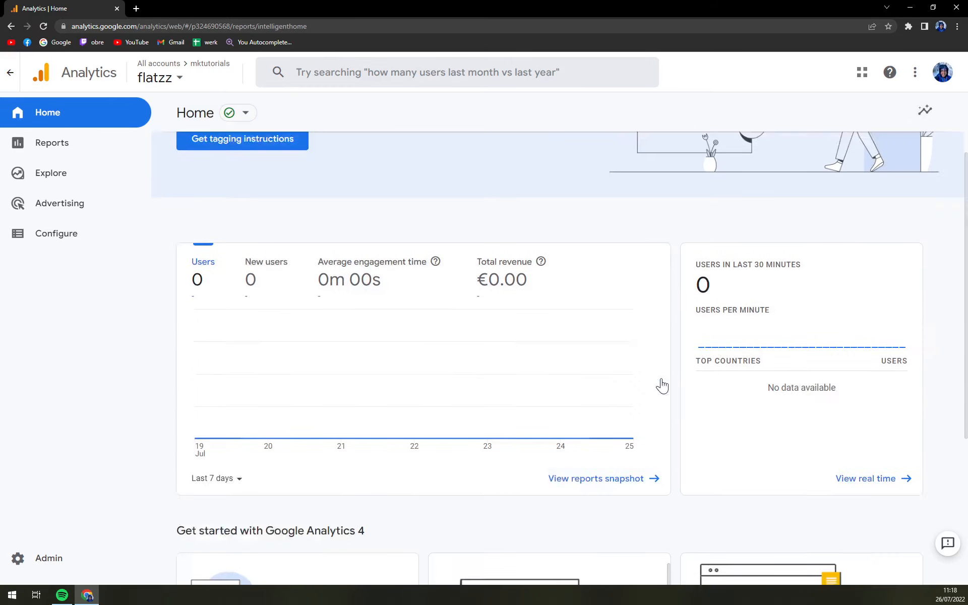
scroll(661, 384, up, 4)
scroll(628, 333, down, 1)
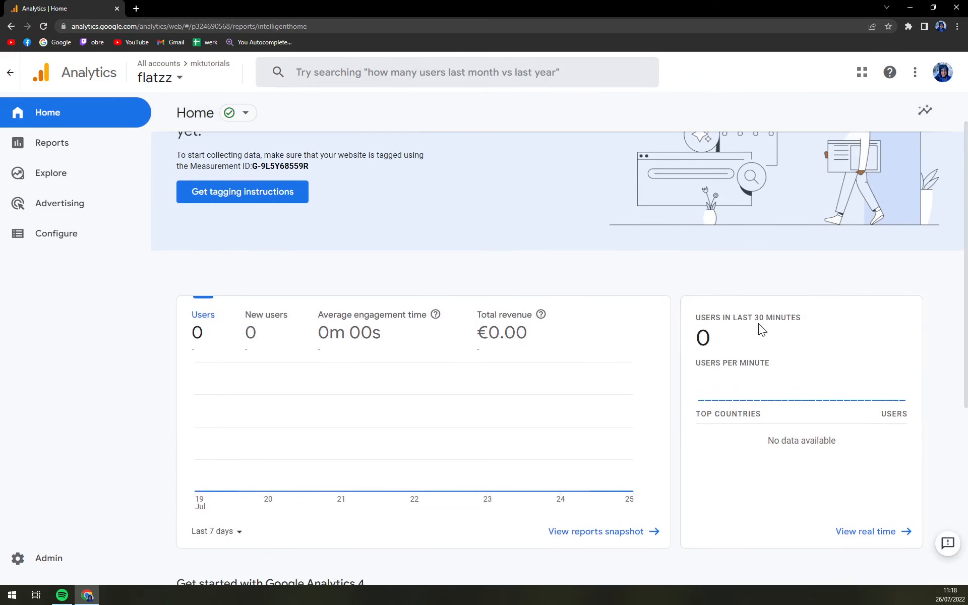
drag(785, 368, 750, 364)
click(270, 351)
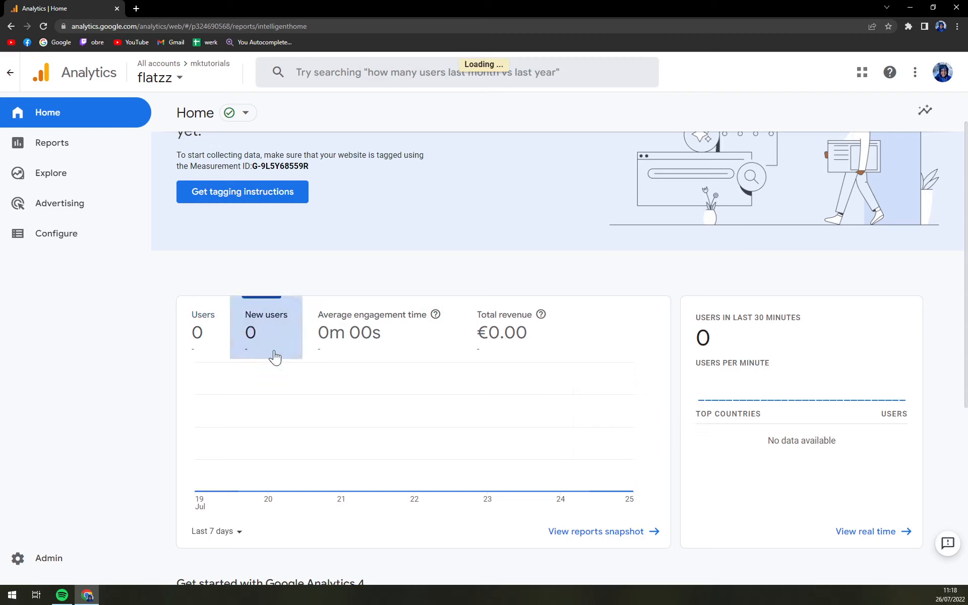
Show the Average engagement time metric in the Home chart and look through the Get started with Google Analytics 4 cards.
click(332, 334)
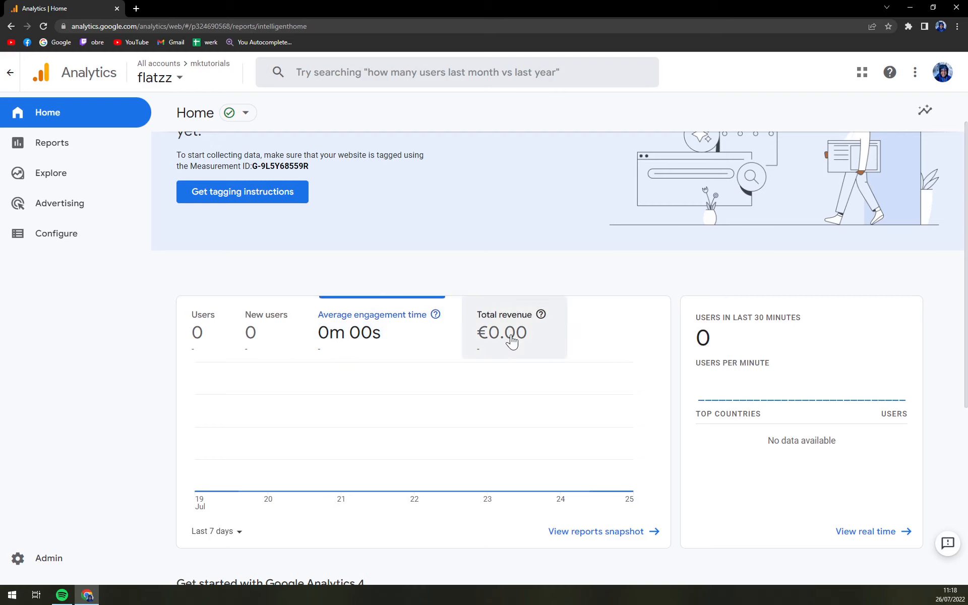
scroll(512, 341, down, 6)
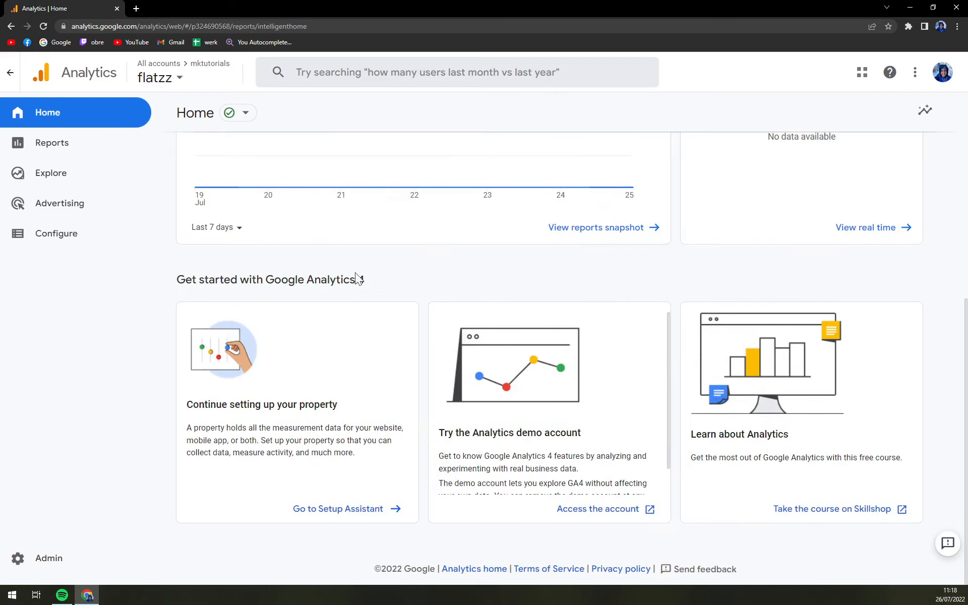
scroll(272, 353, up, 7)
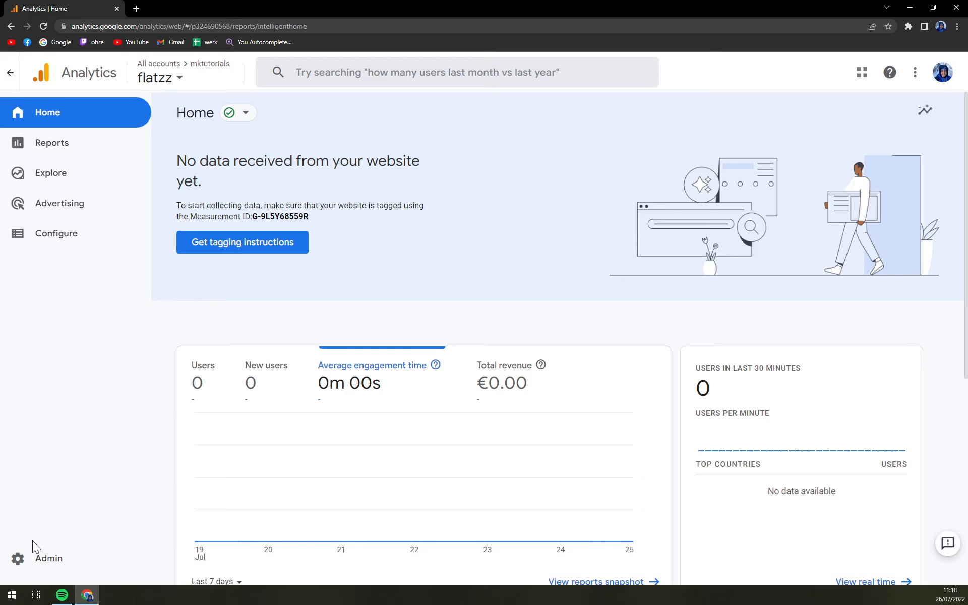
Look through the account's administration pages: Account Settings, Account Access Management and Account Change History.
click(32, 559)
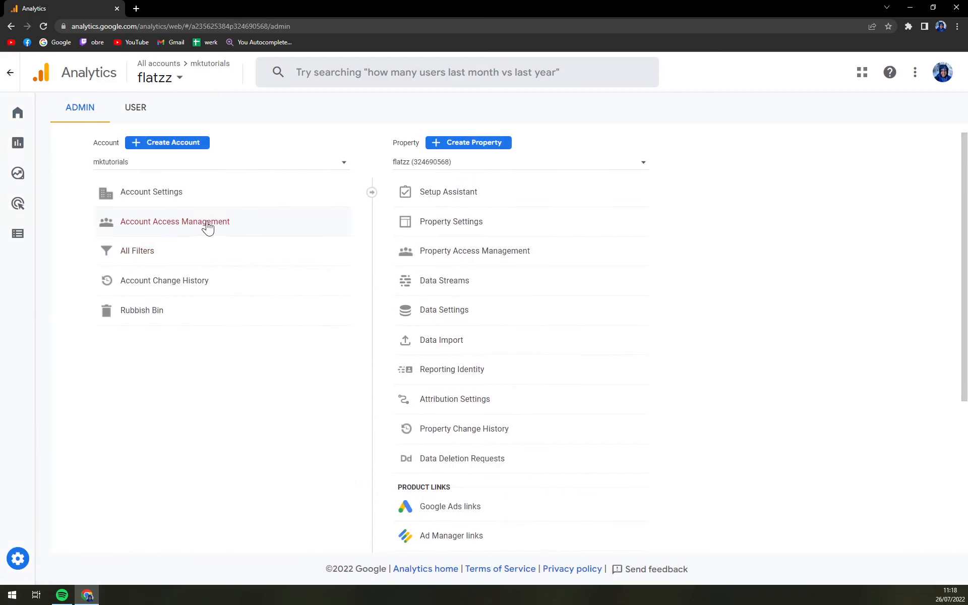
mouse_move(19, 562)
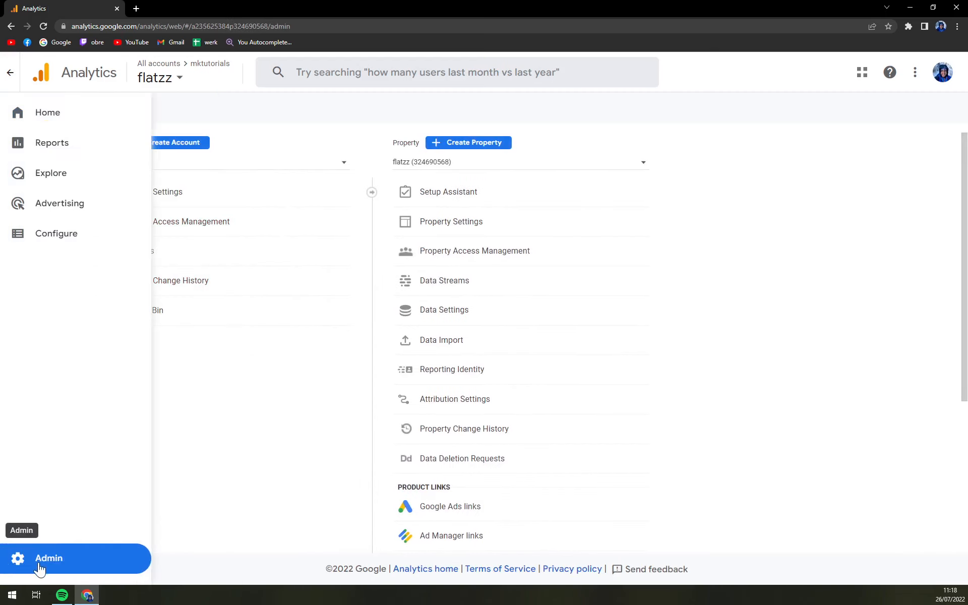
click(190, 196)
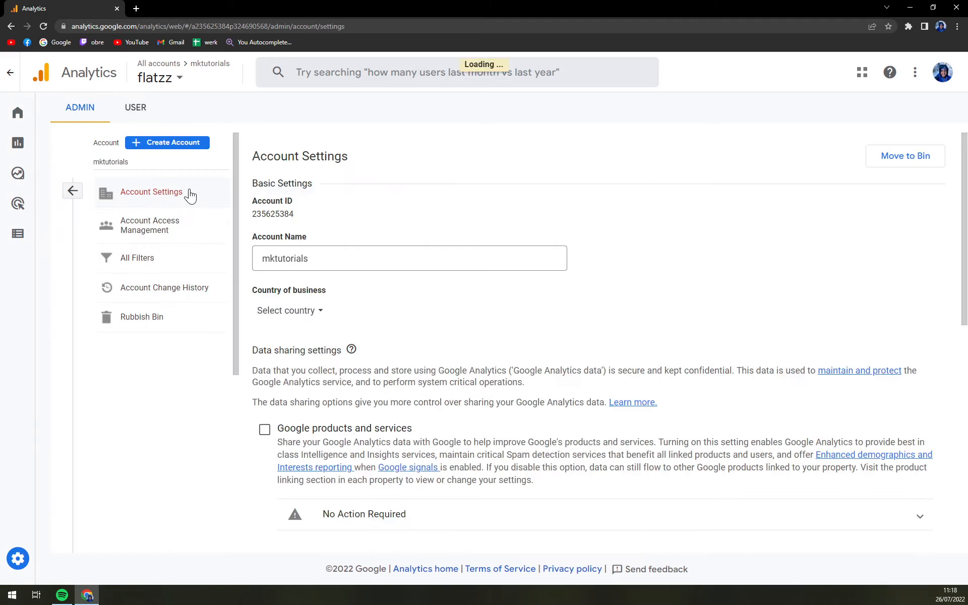
click(187, 236)
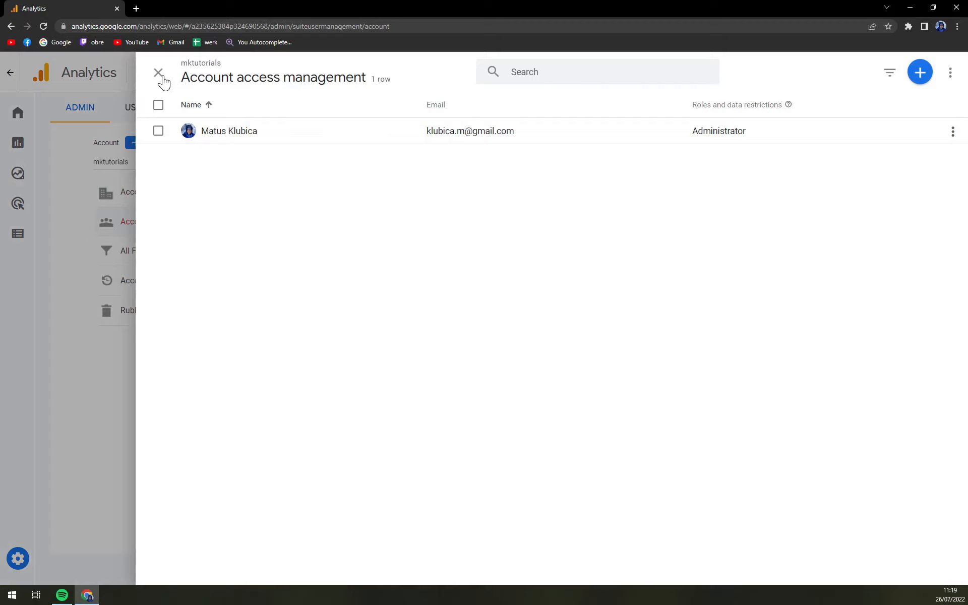
click(161, 75)
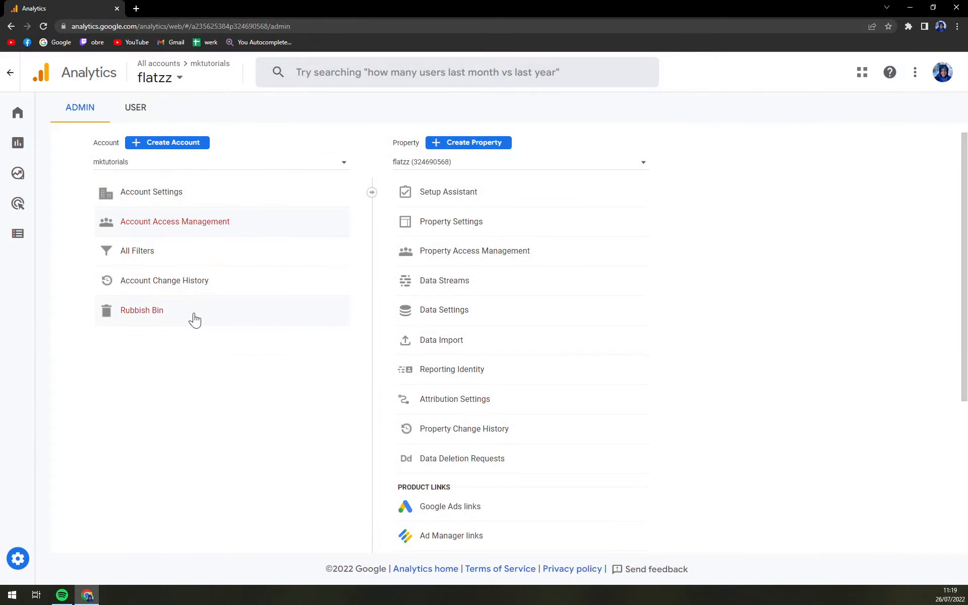
click(173, 298)
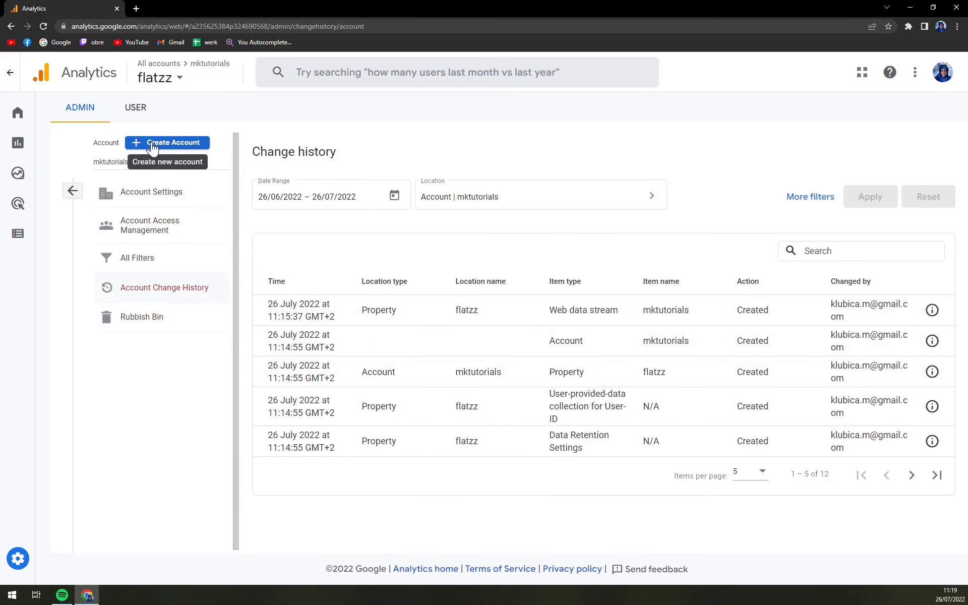
Examine the user settings, including the account information and the Google Analytics email communication preferences.
click(133, 109)
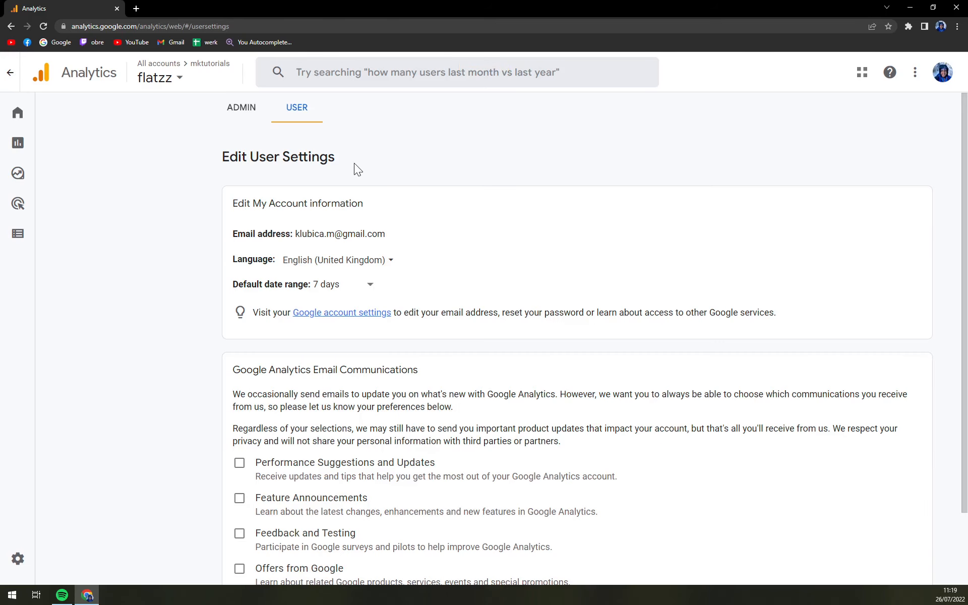
scroll(400, 259, down, 2)
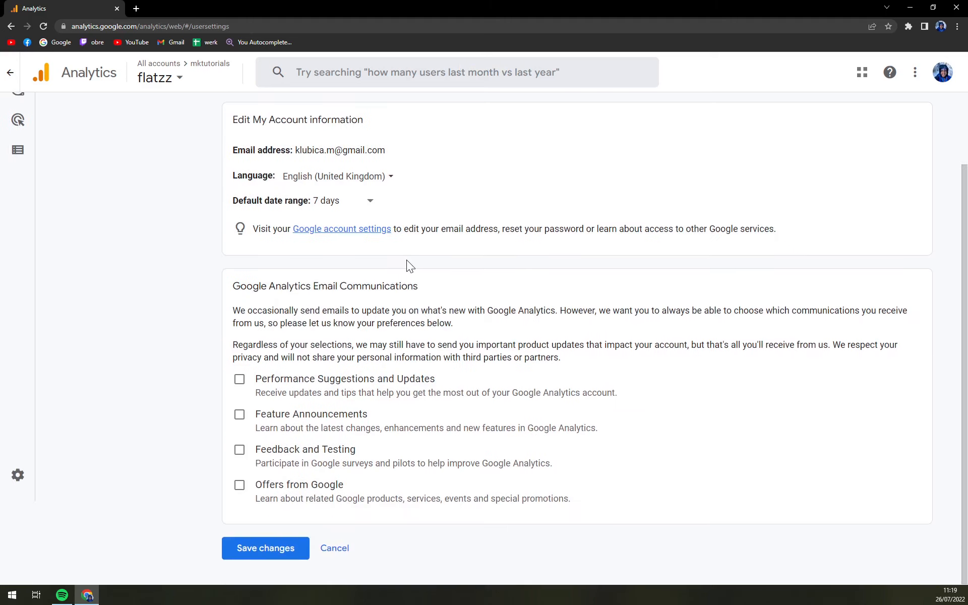
scroll(406, 259, up, 2)
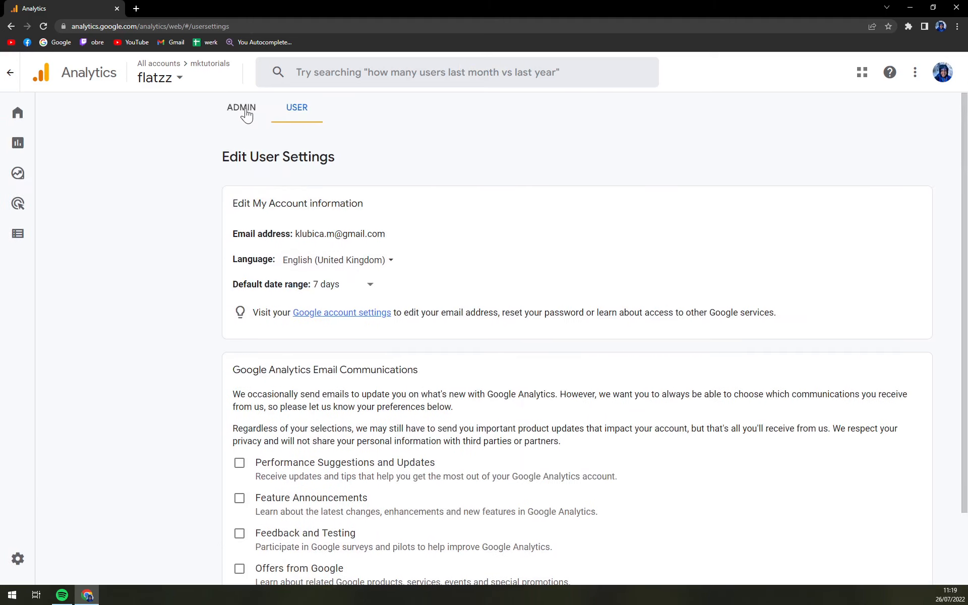
Review the mktutorials account's settings, including data sharing and data processing terms, and return to the Home page.
click(245, 109)
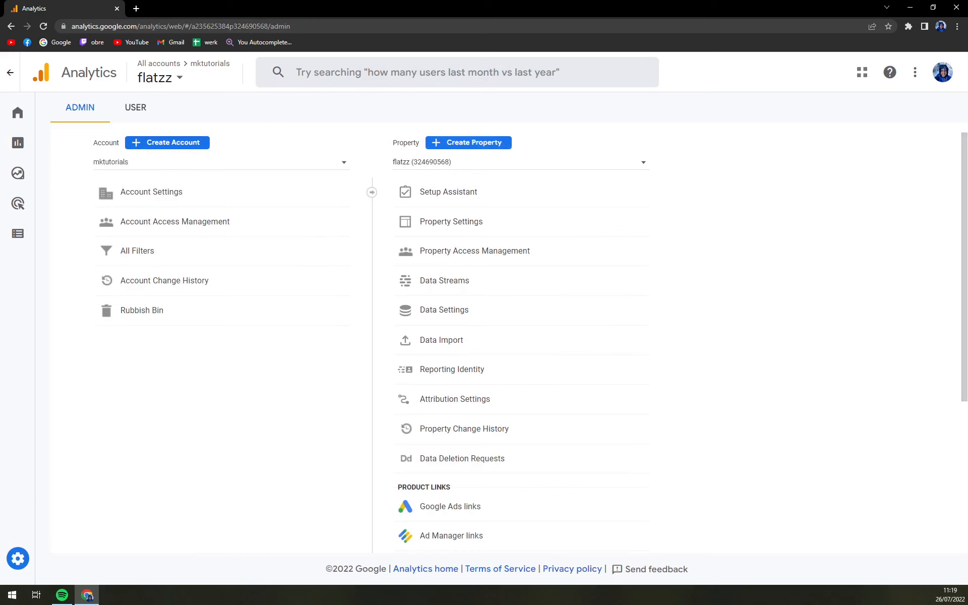
click(148, 197)
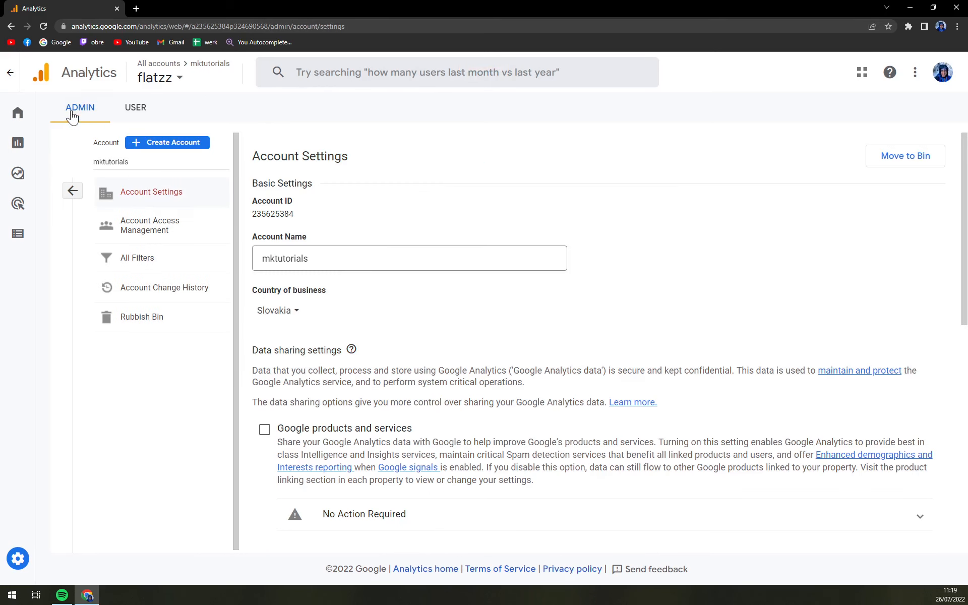
scroll(394, 324, down, 10)
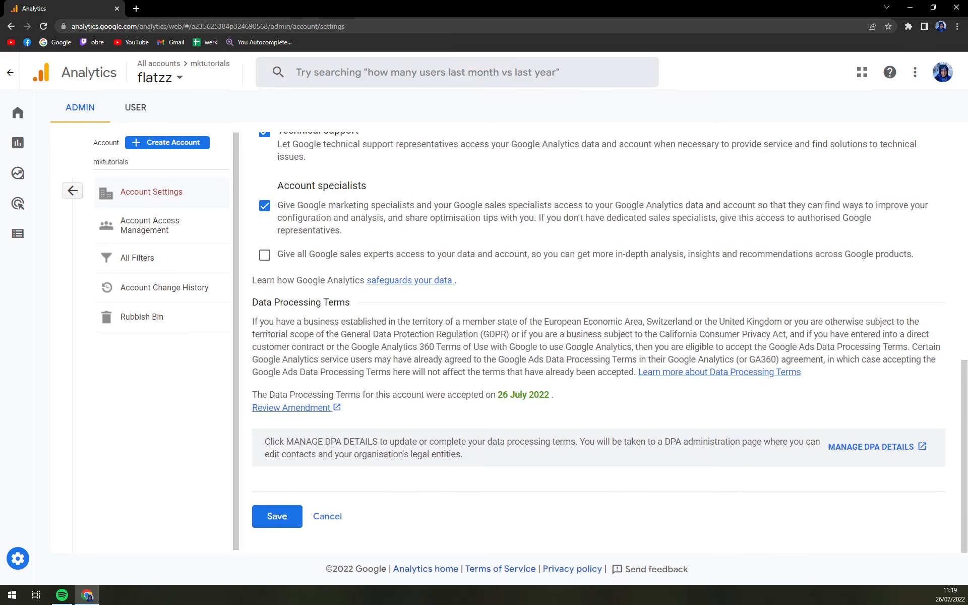
scroll(389, 340, up, 6)
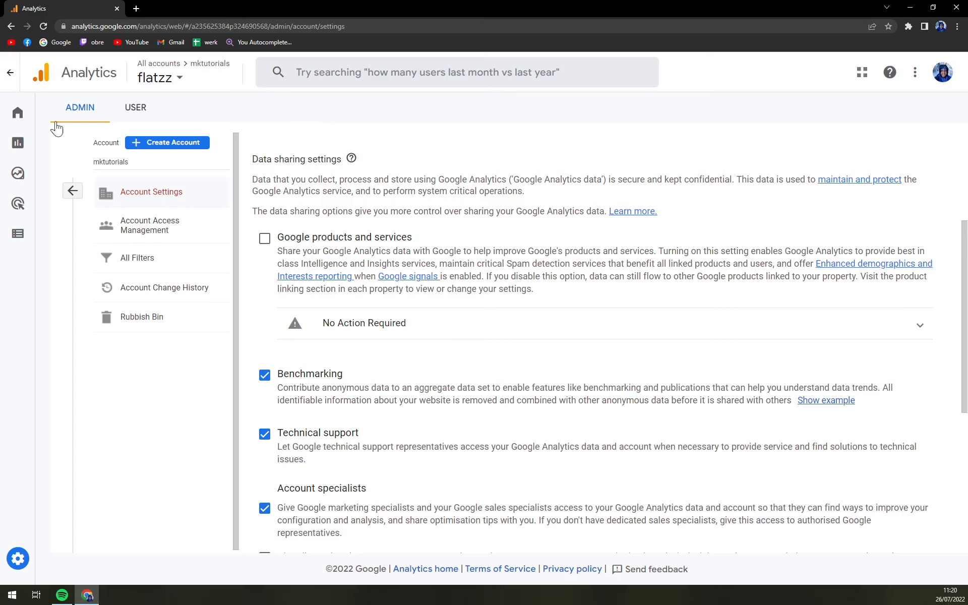
click(19, 121)
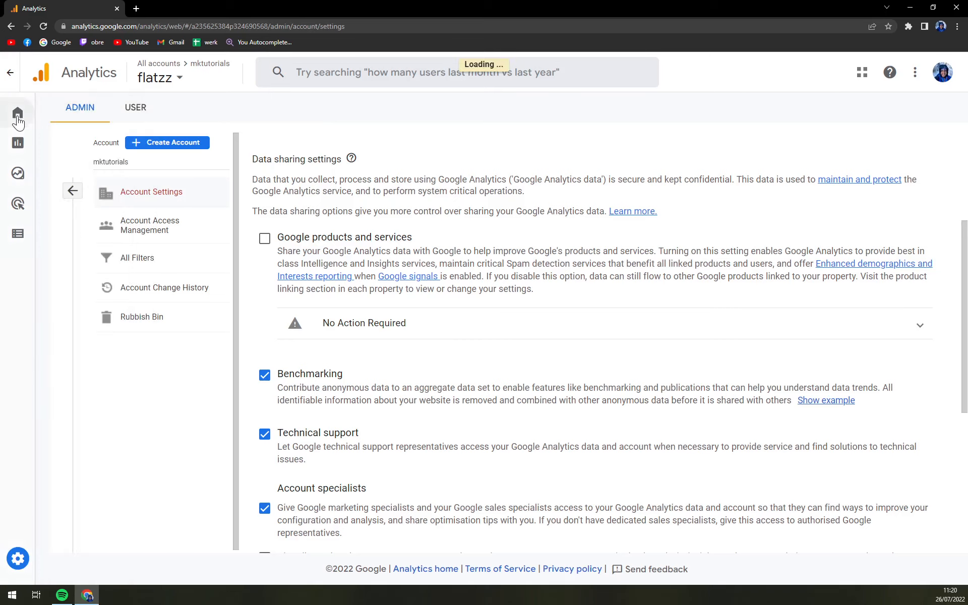